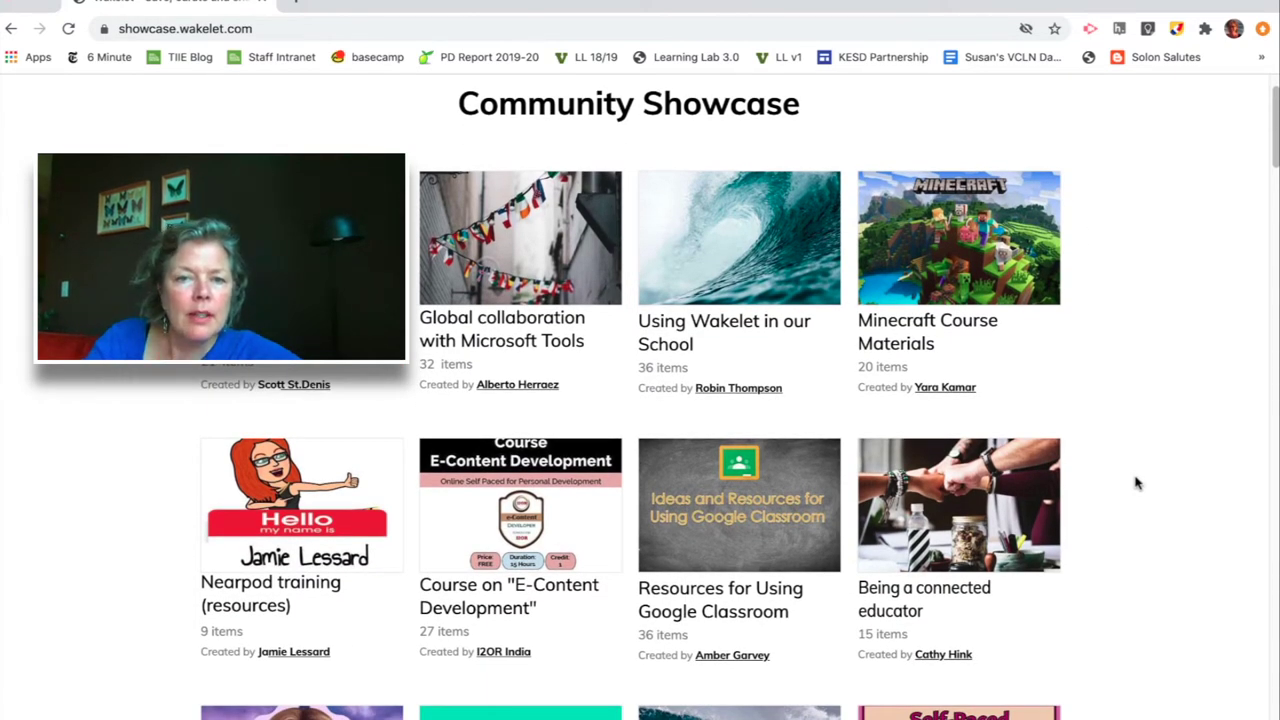
Open the 'Using Wakelet in our School' collection from the Community Showcase in a new tab
click(683, 330)
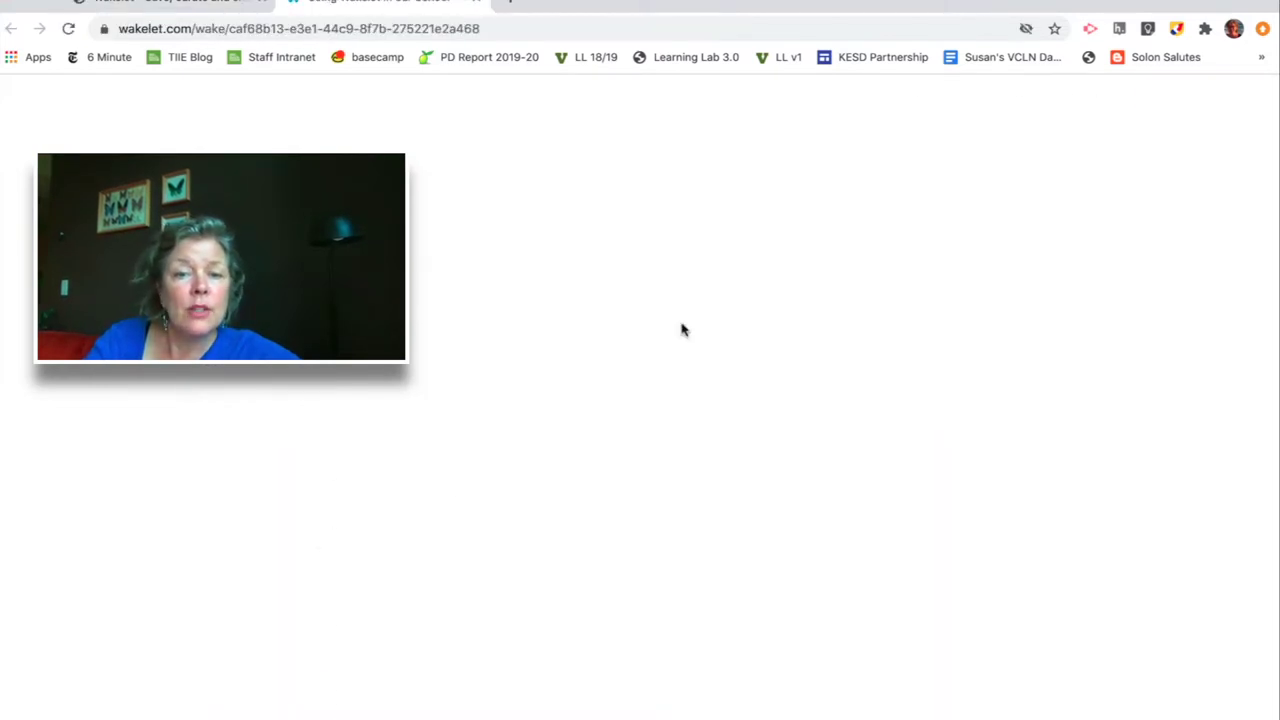
Scroll down through the 20 items of 'Using Wakelet in our School', then back up
scroll(787, 408, down, 3)
scroll(787, 415, down, 3)
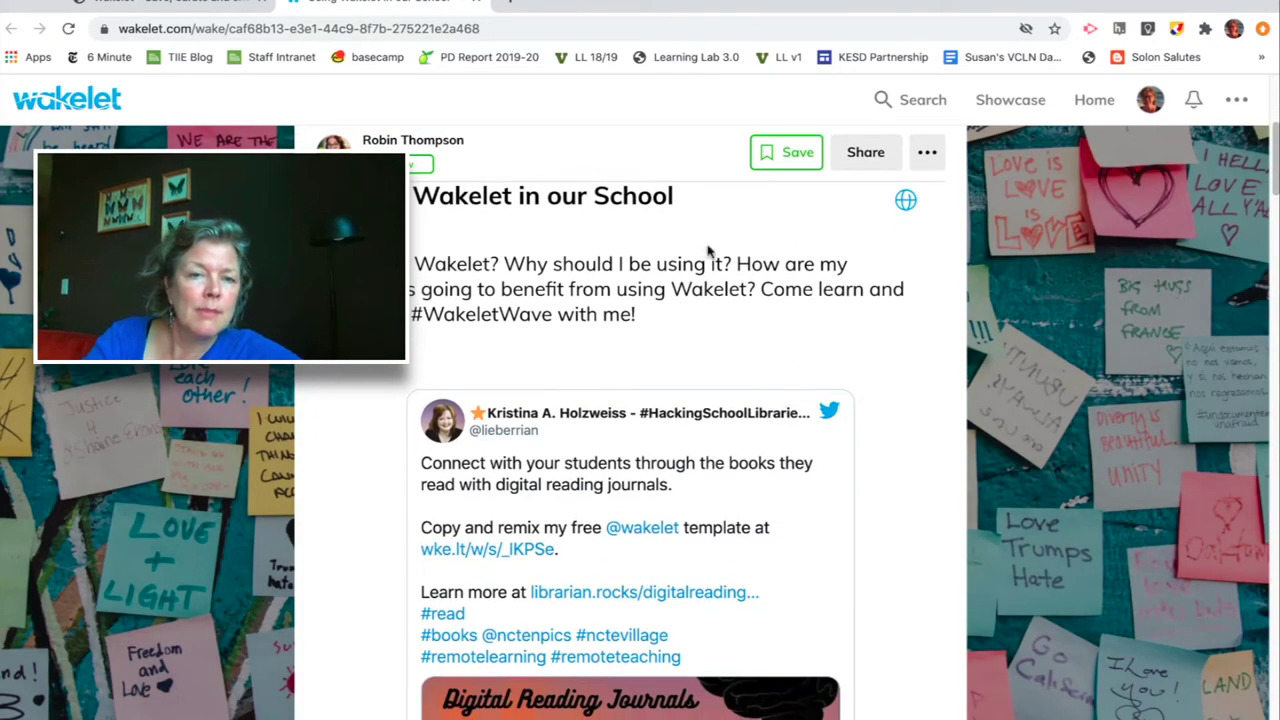
scroll(661, 292, down, 5)
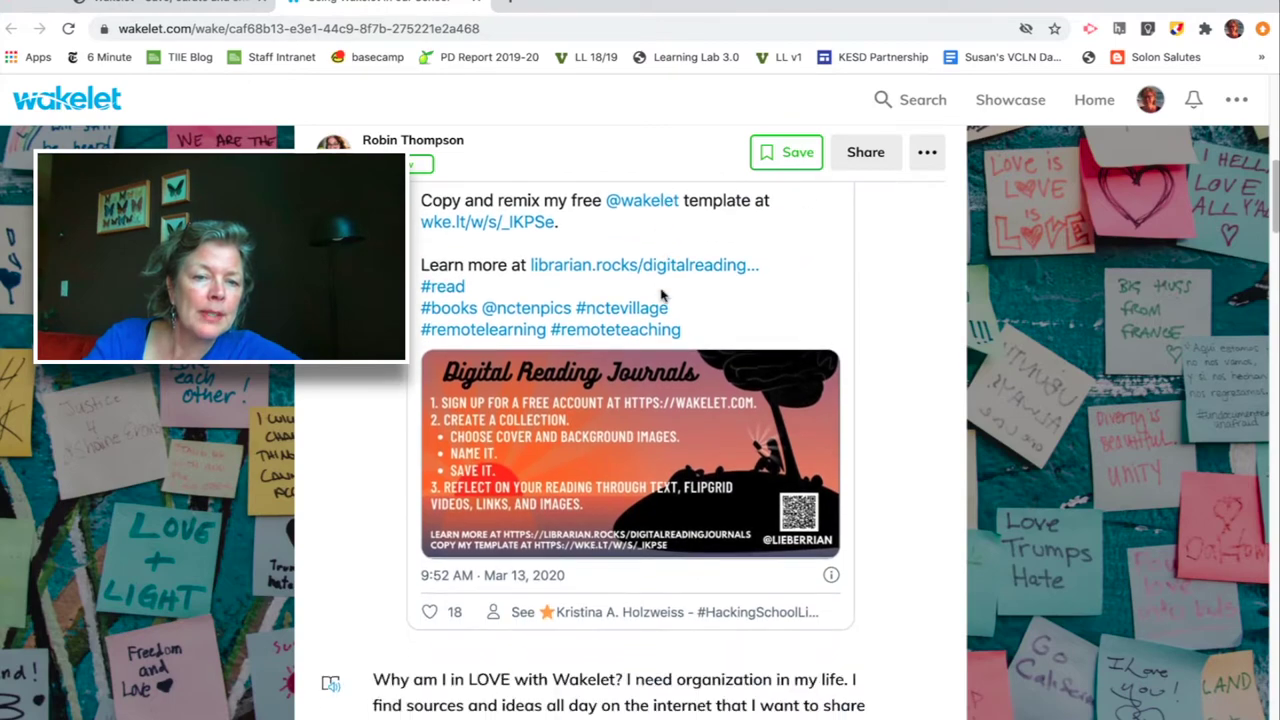
scroll(661, 292, down, 6)
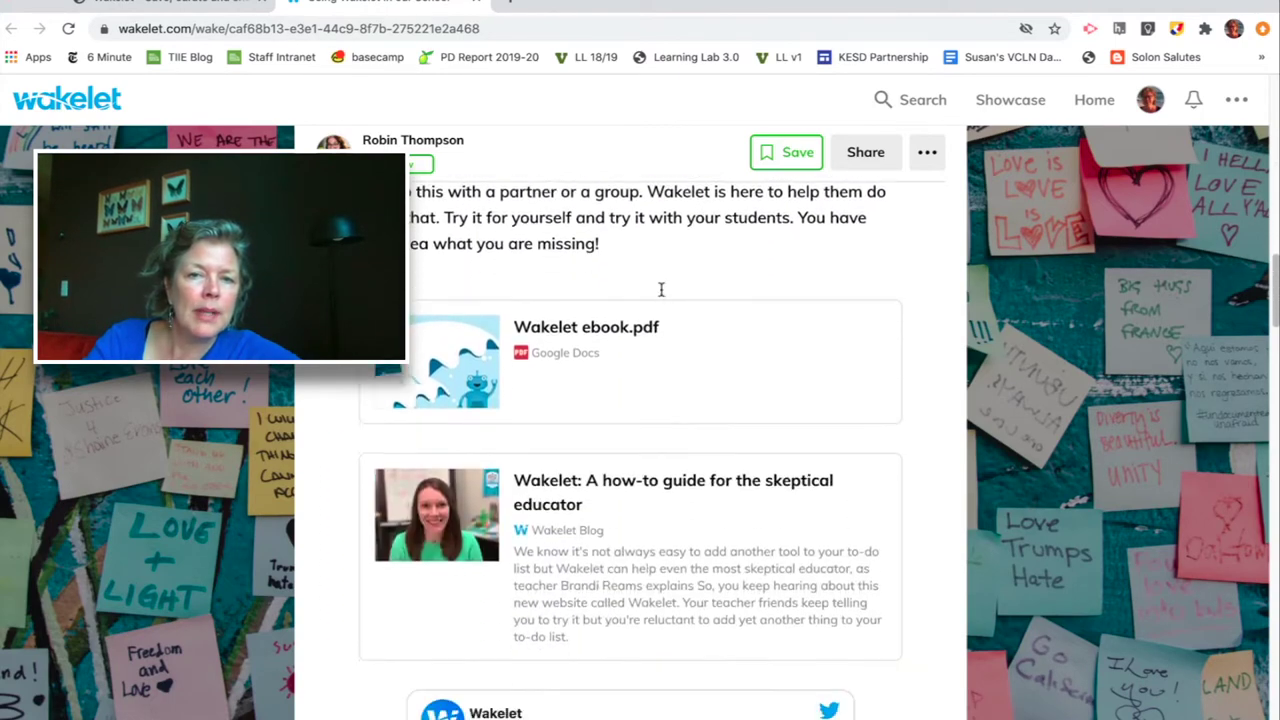
scroll(661, 296, down, 5)
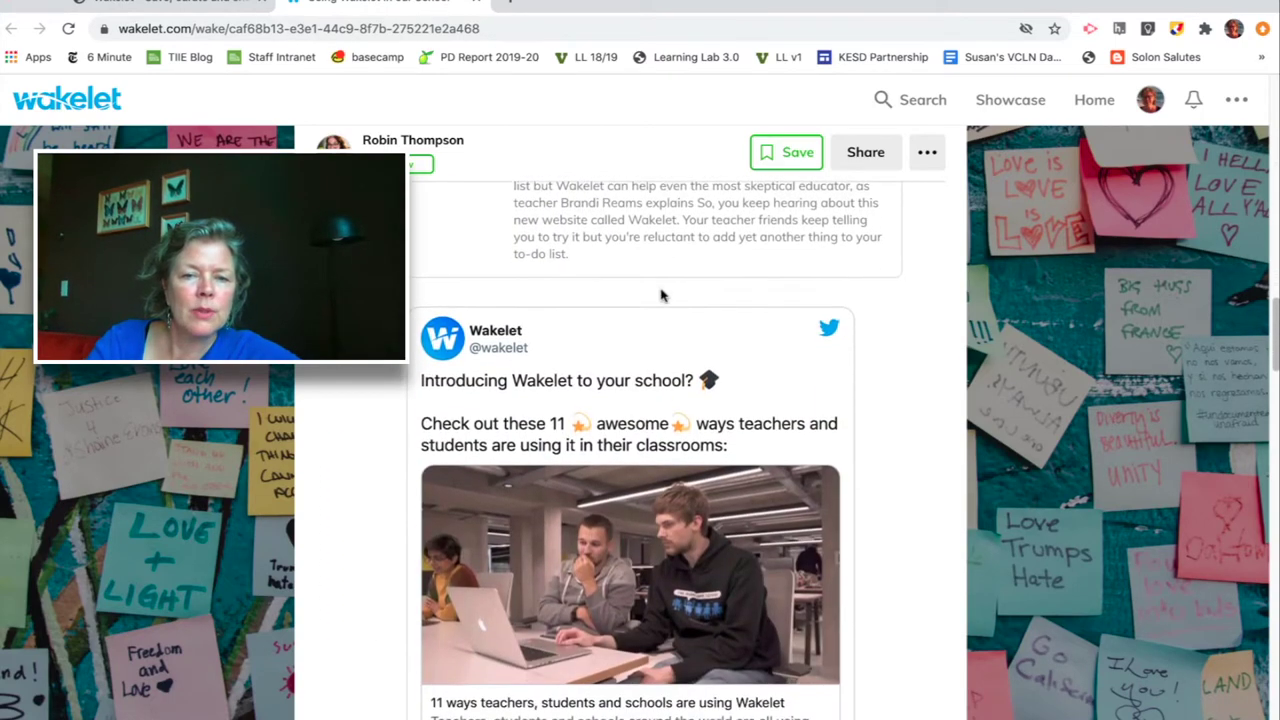
scroll(661, 295, down, 6)
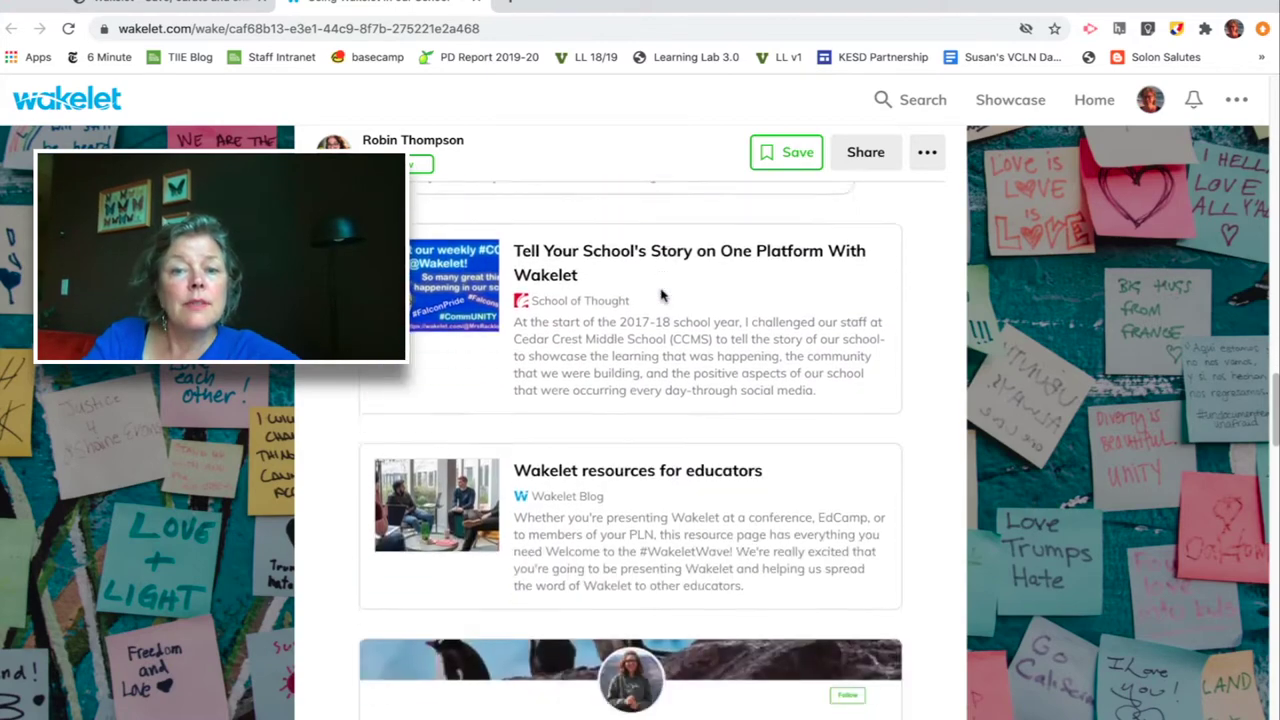
scroll(660, 295, up, 20)
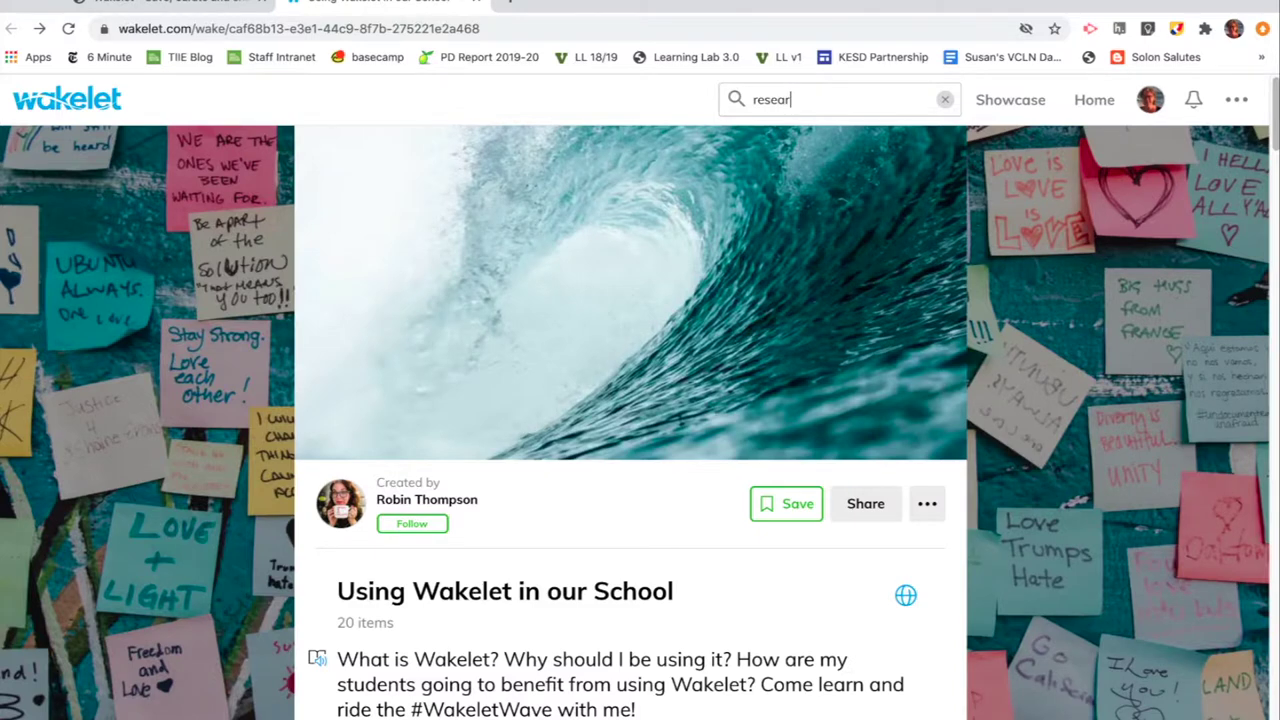
Search for 'research' collections and open the Research methods collection
key(Return)
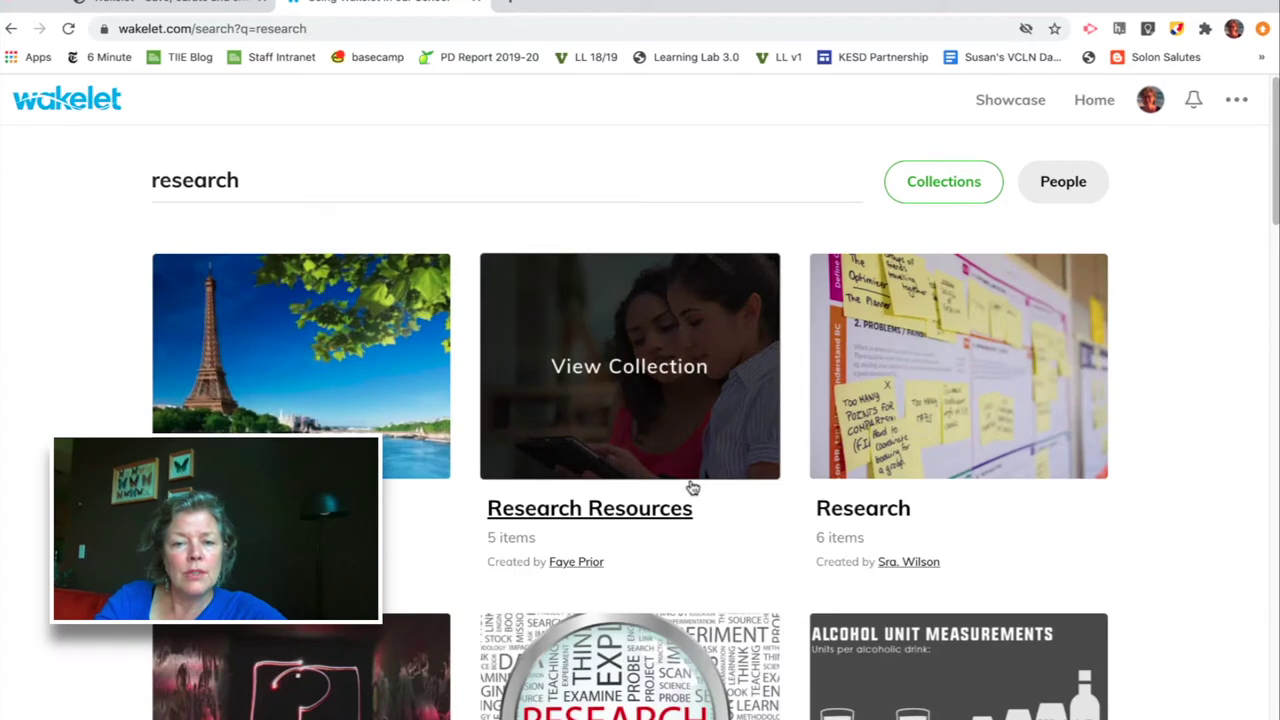
scroll(691, 488, down, 3)
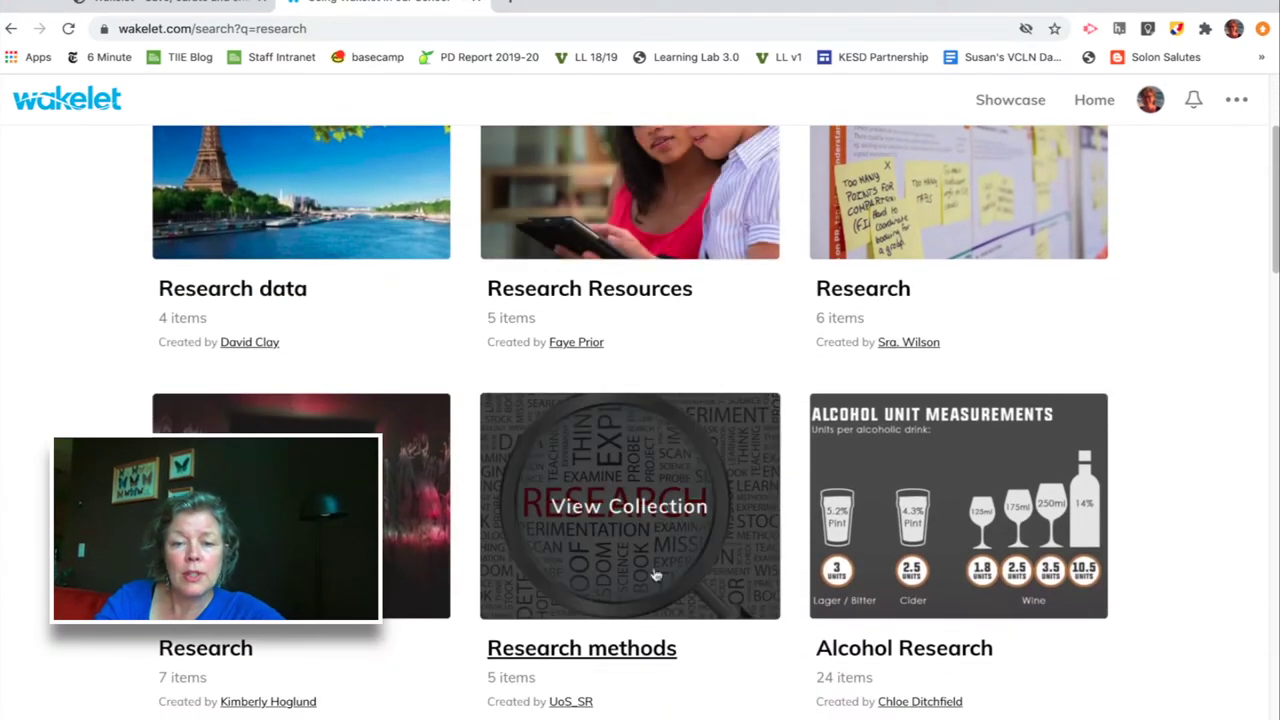
click(655, 574)
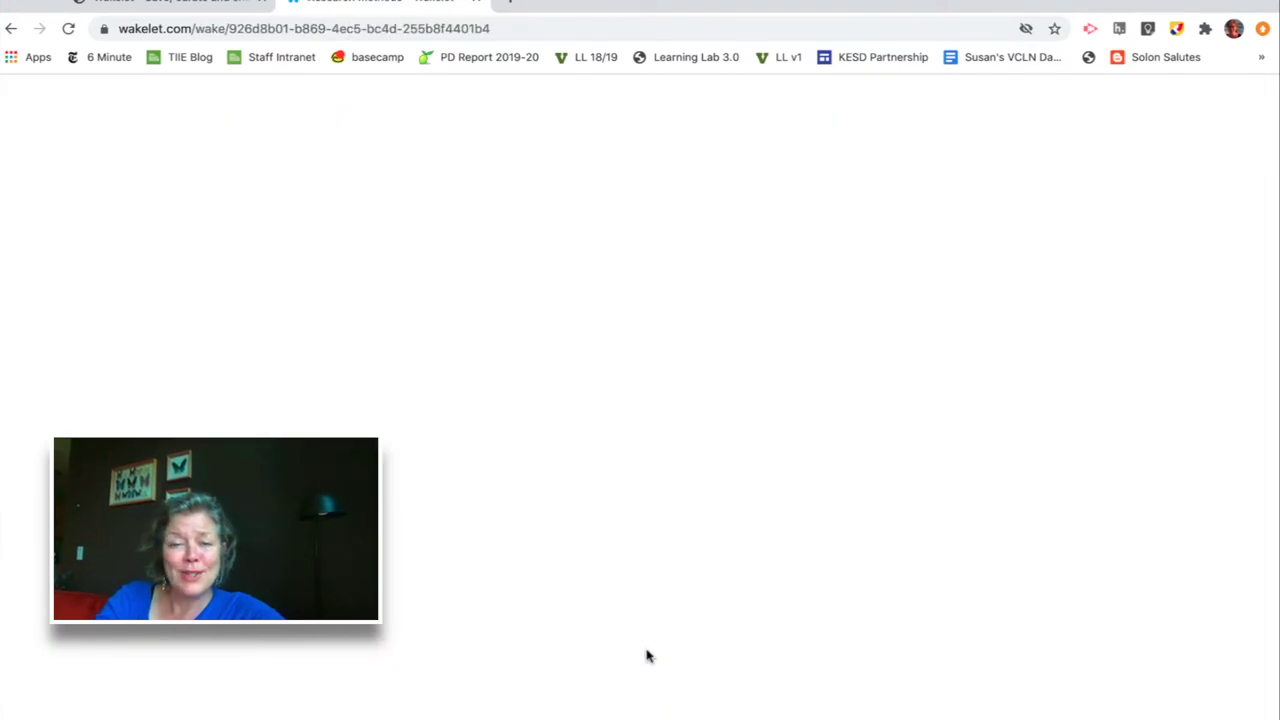
Check the Research methods collection's share options, then open the student Plastics collection
scroll(646, 656, down, 2)
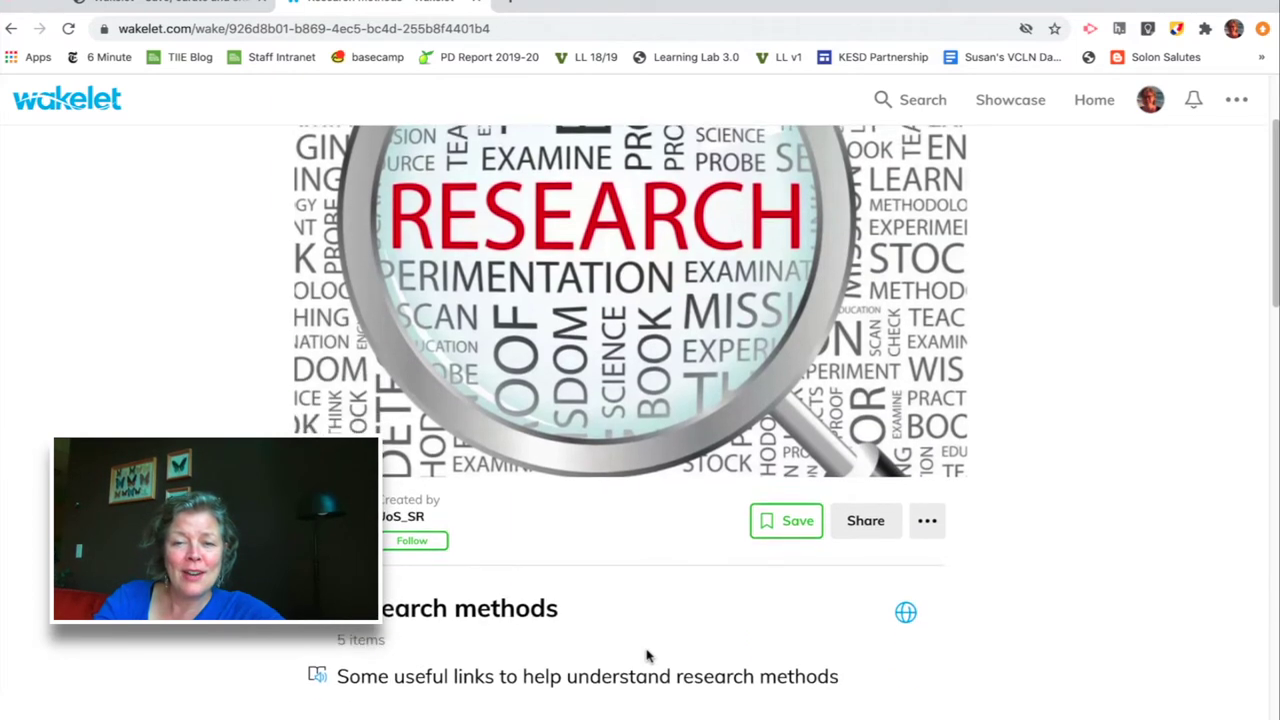
click(872, 527)
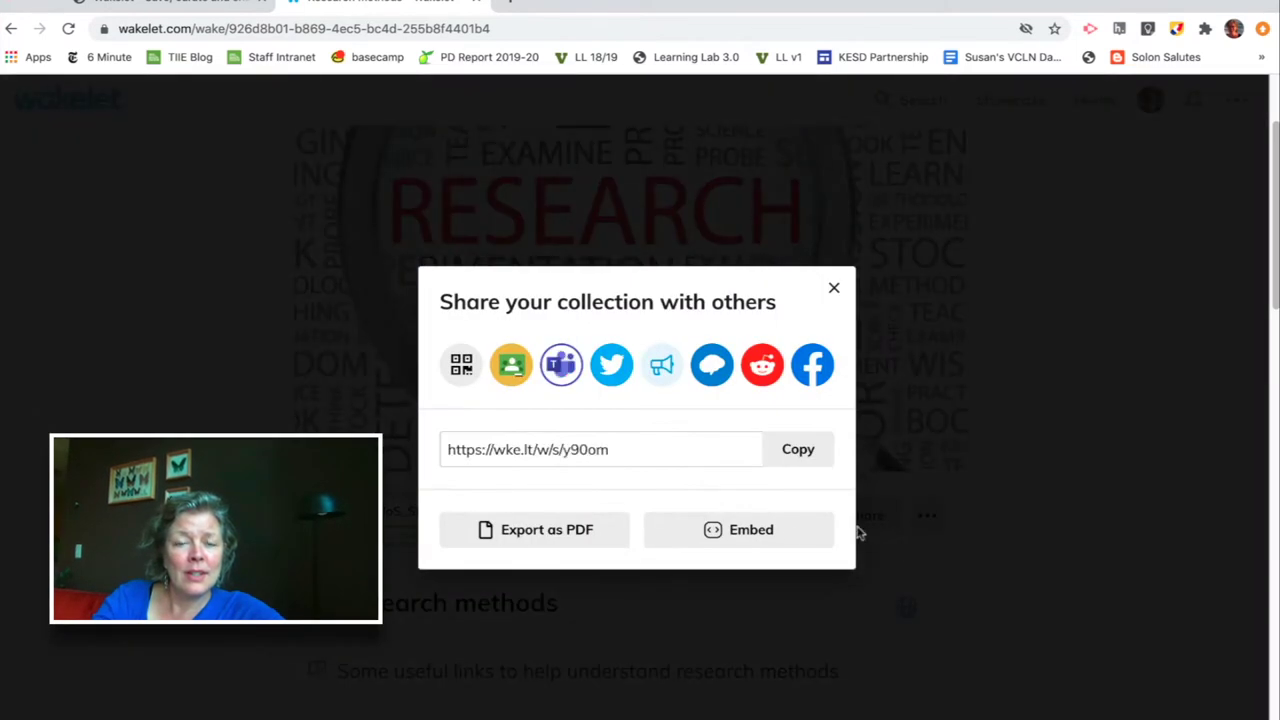
click(834, 287)
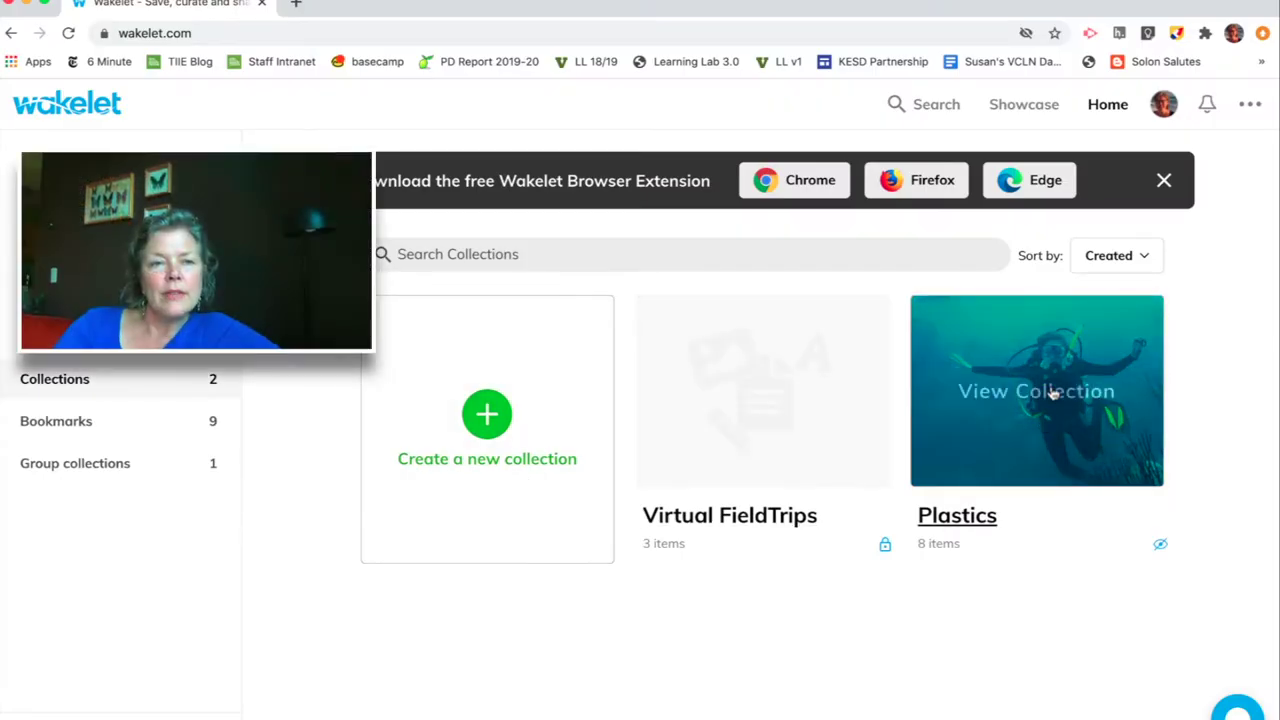
click(1052, 393)
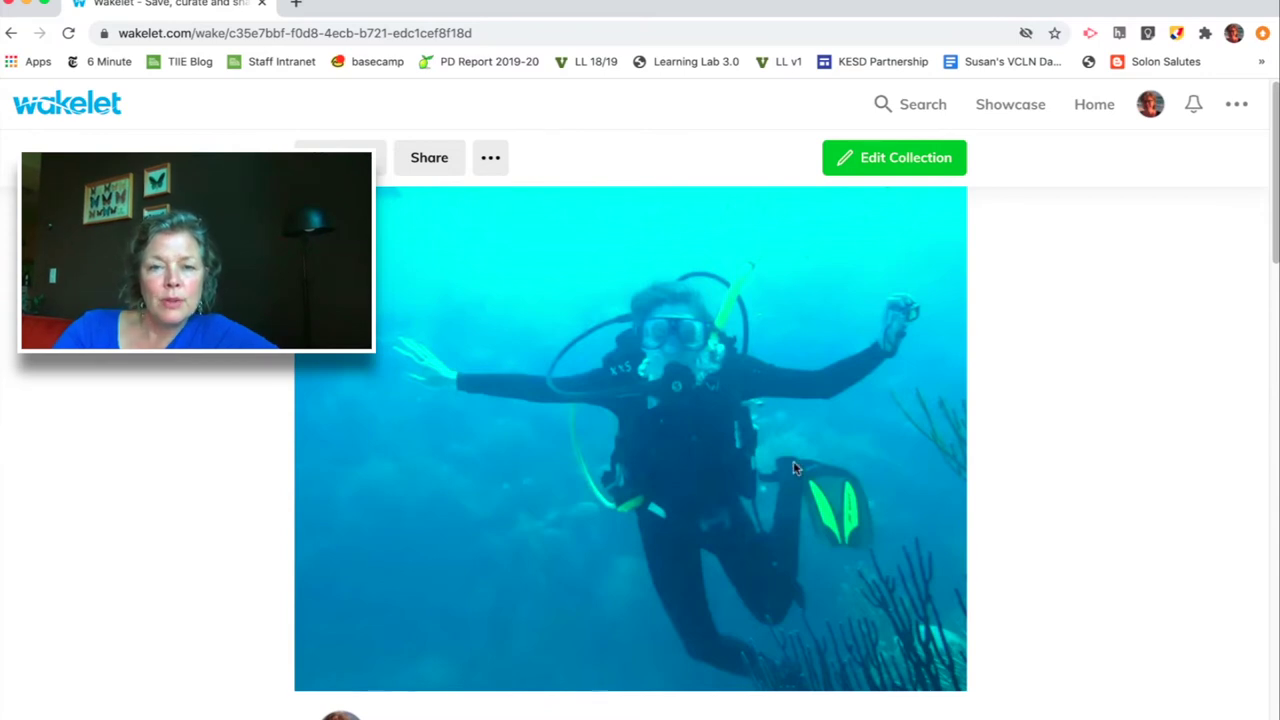
Scroll through the Plastics collection's plastic-pollution resources and back up
scroll(793, 462, down, 5)
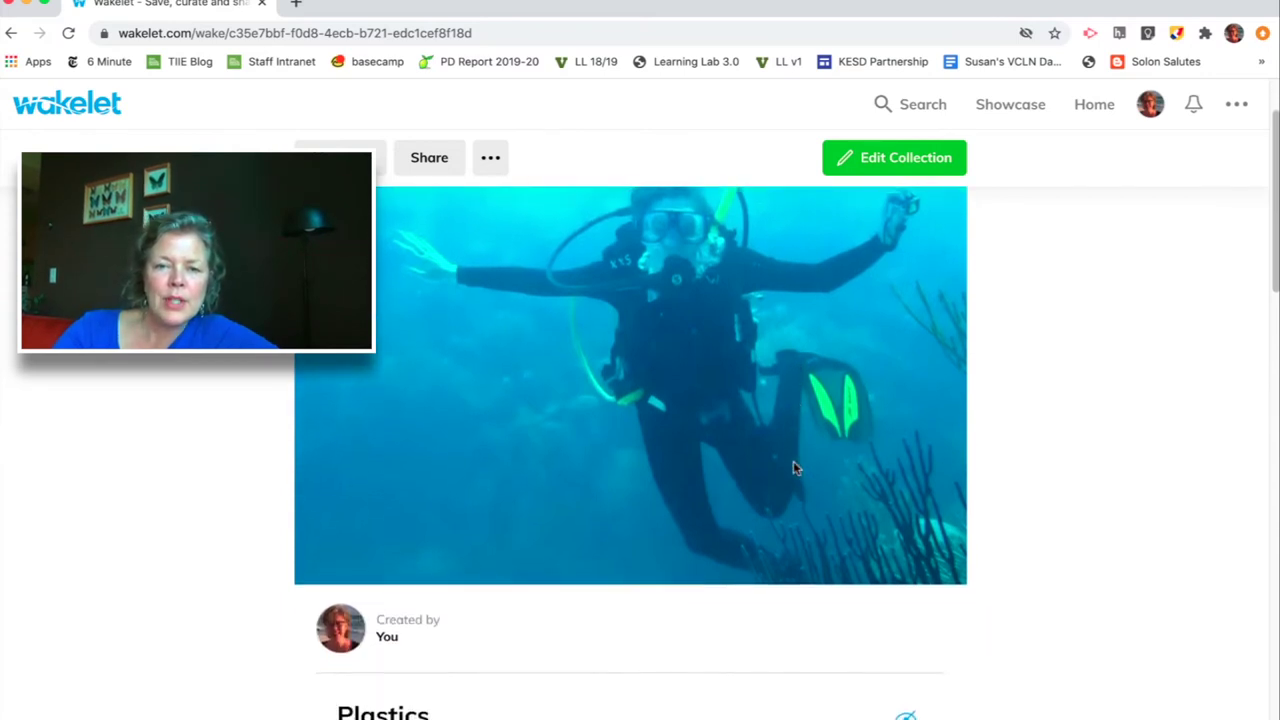
scroll(793, 469, down, 3)
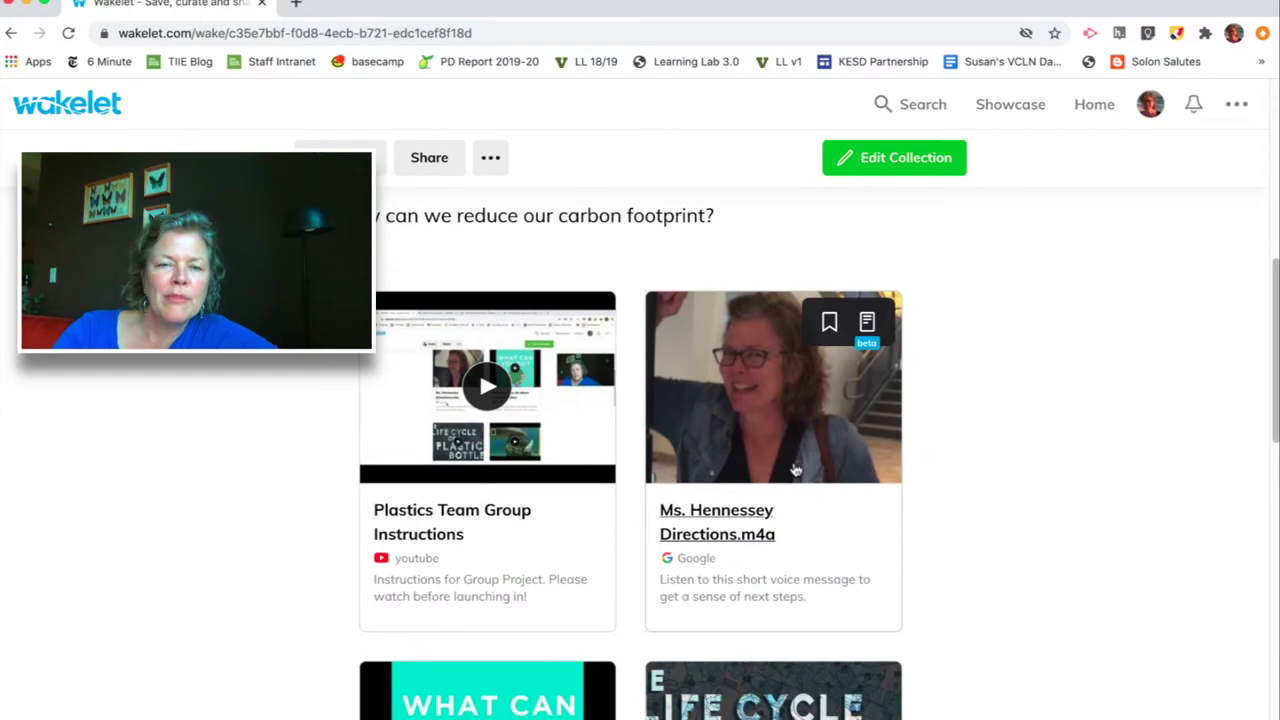
scroll(795, 469, down, 5)
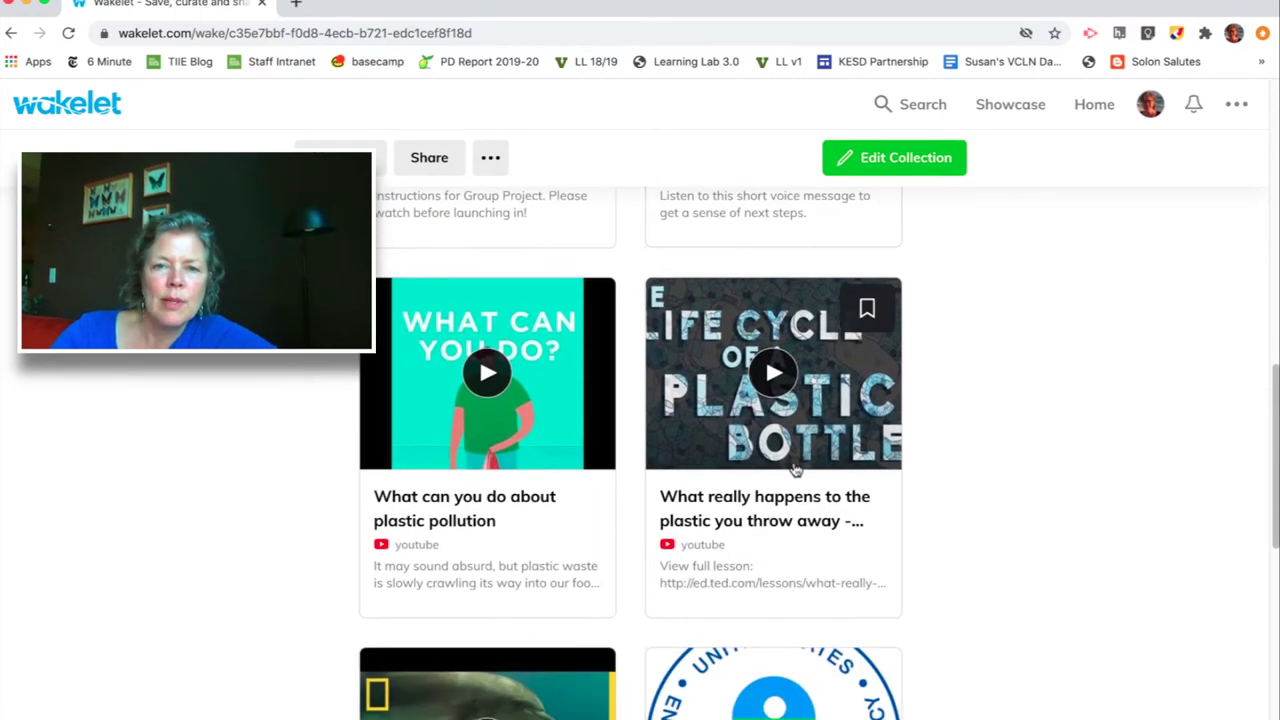
scroll(795, 469, down, 4)
scroll(795, 469, down, 1)
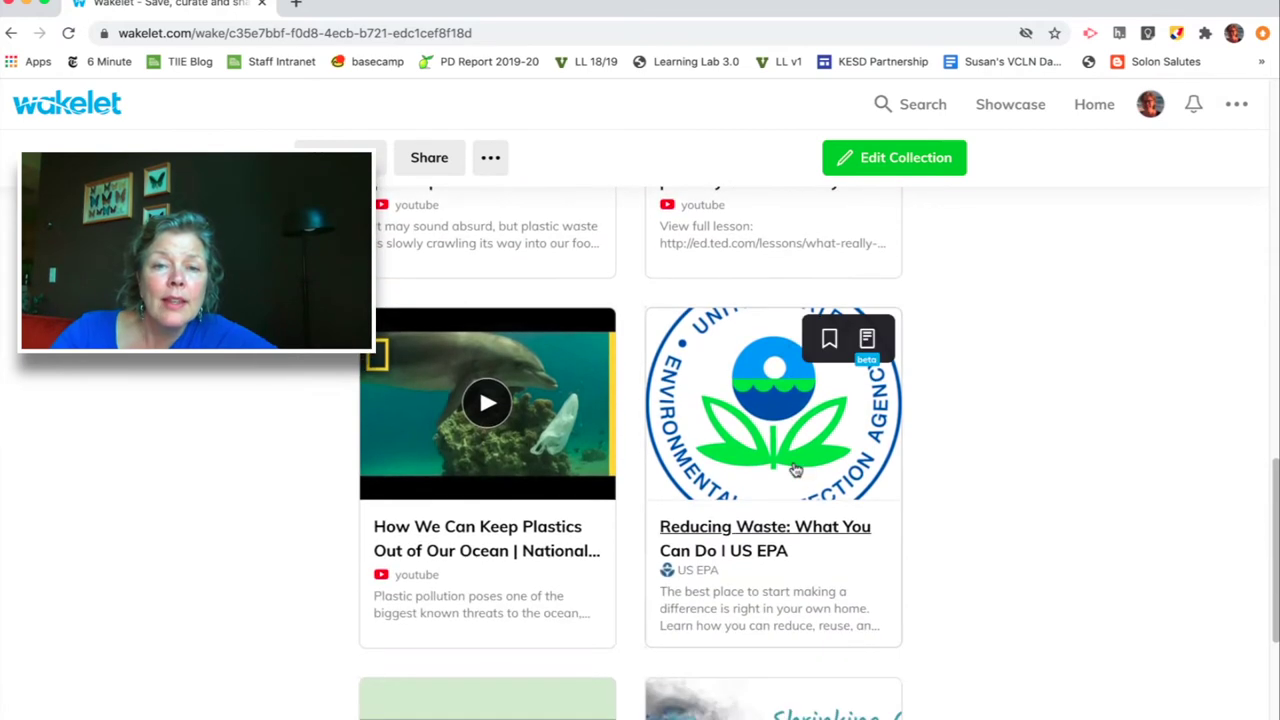
scroll(795, 469, down, 2)
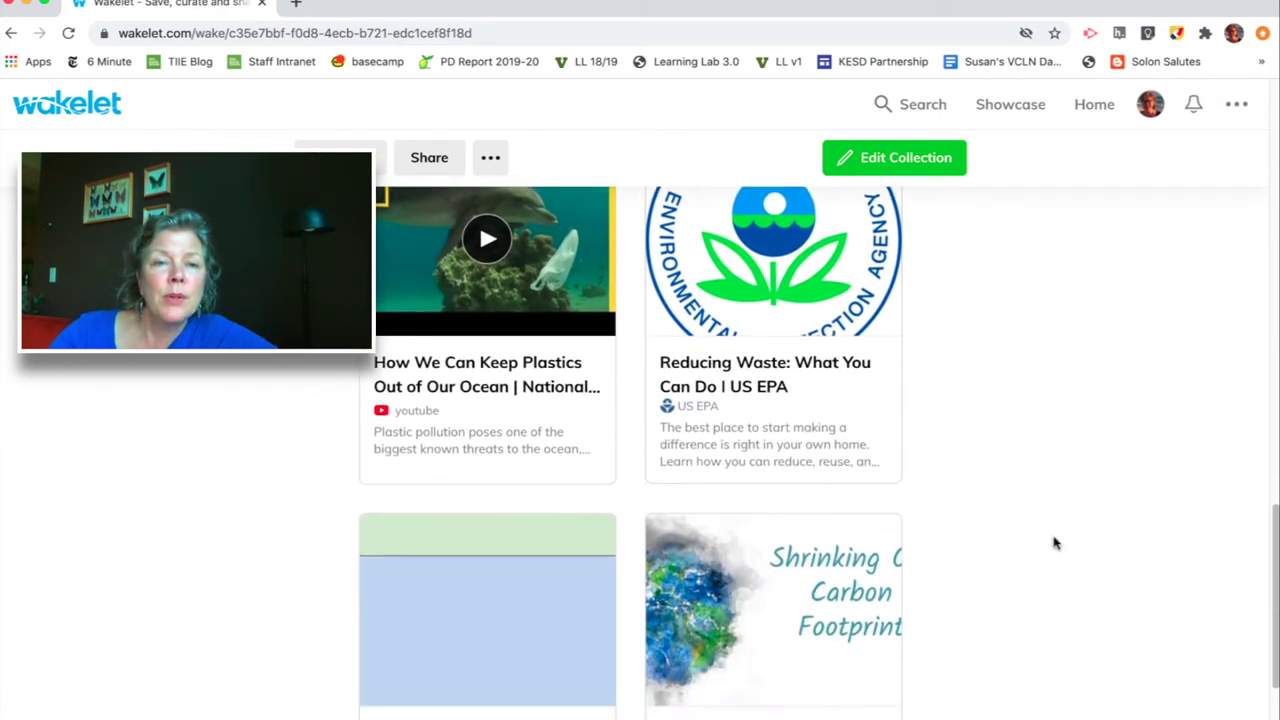
scroll(1054, 543, down, 3)
scroll(1054, 543, up, 7)
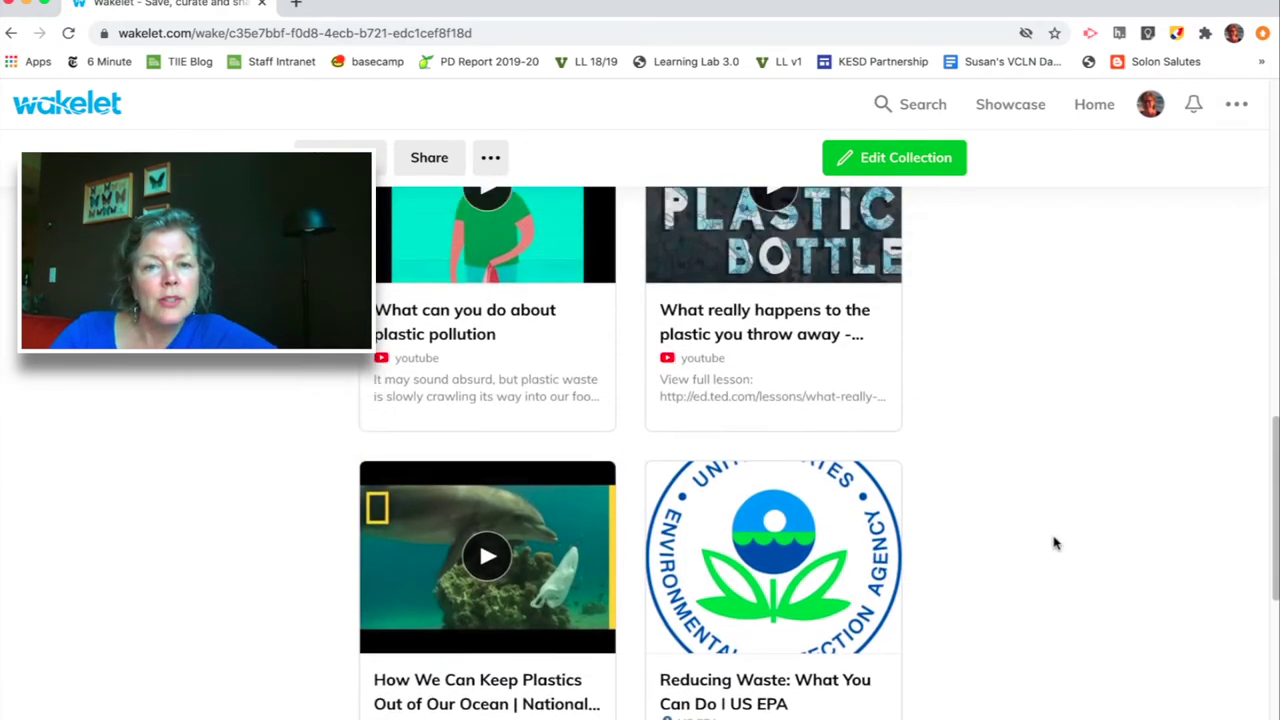
scroll(1054, 543, up, 5)
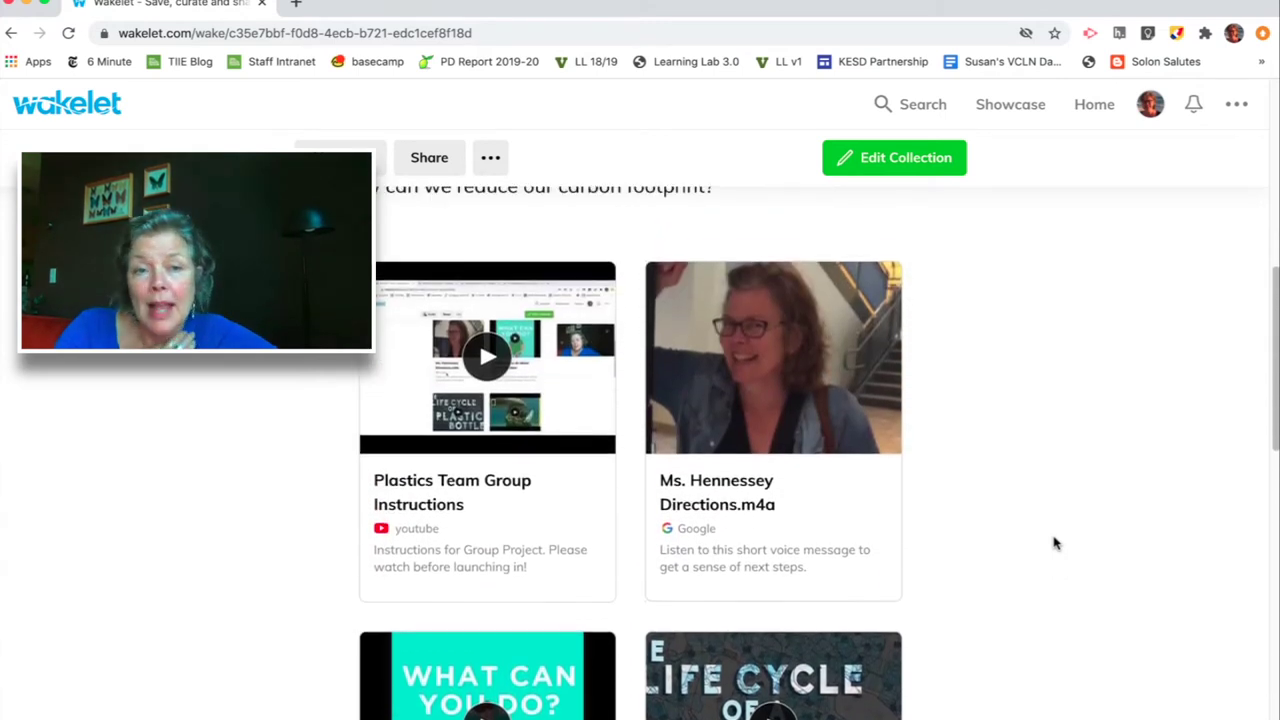
scroll(1054, 543, up, 1)
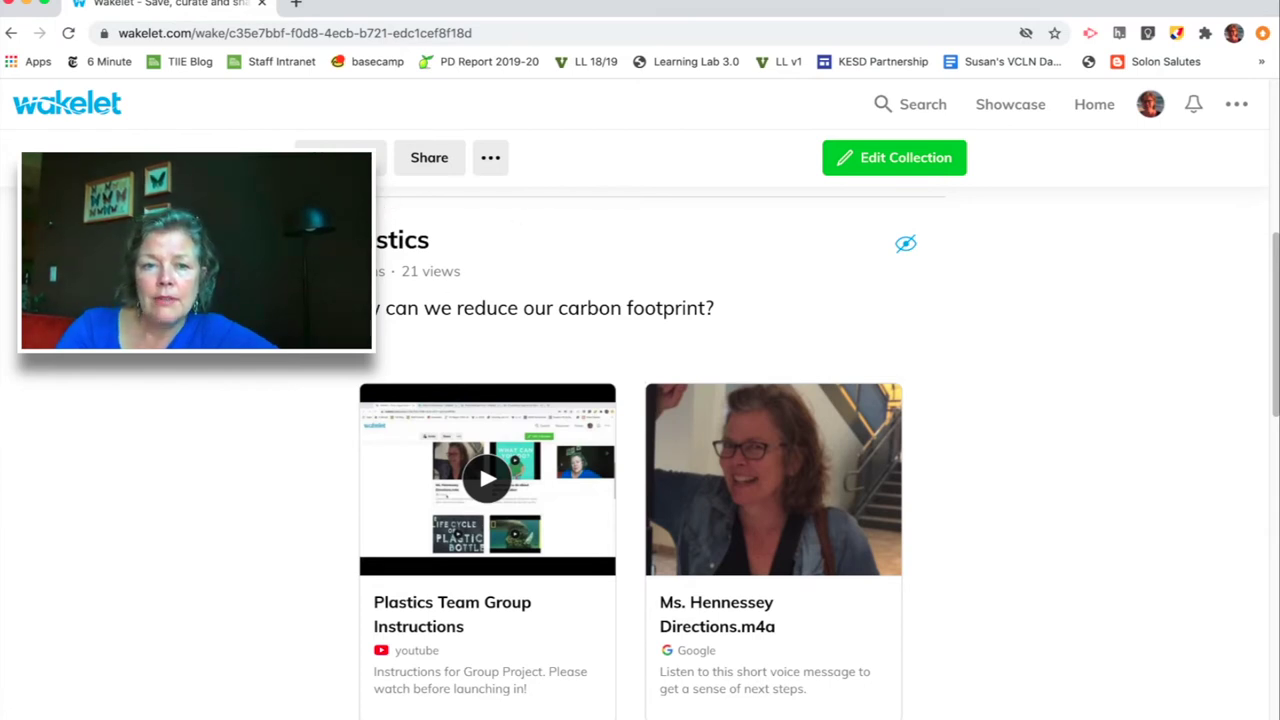
View the dolphin ocean-plastics video, then open the Project Note Catcher Carbon Footprint document
scroll(232, 412, down, 2)
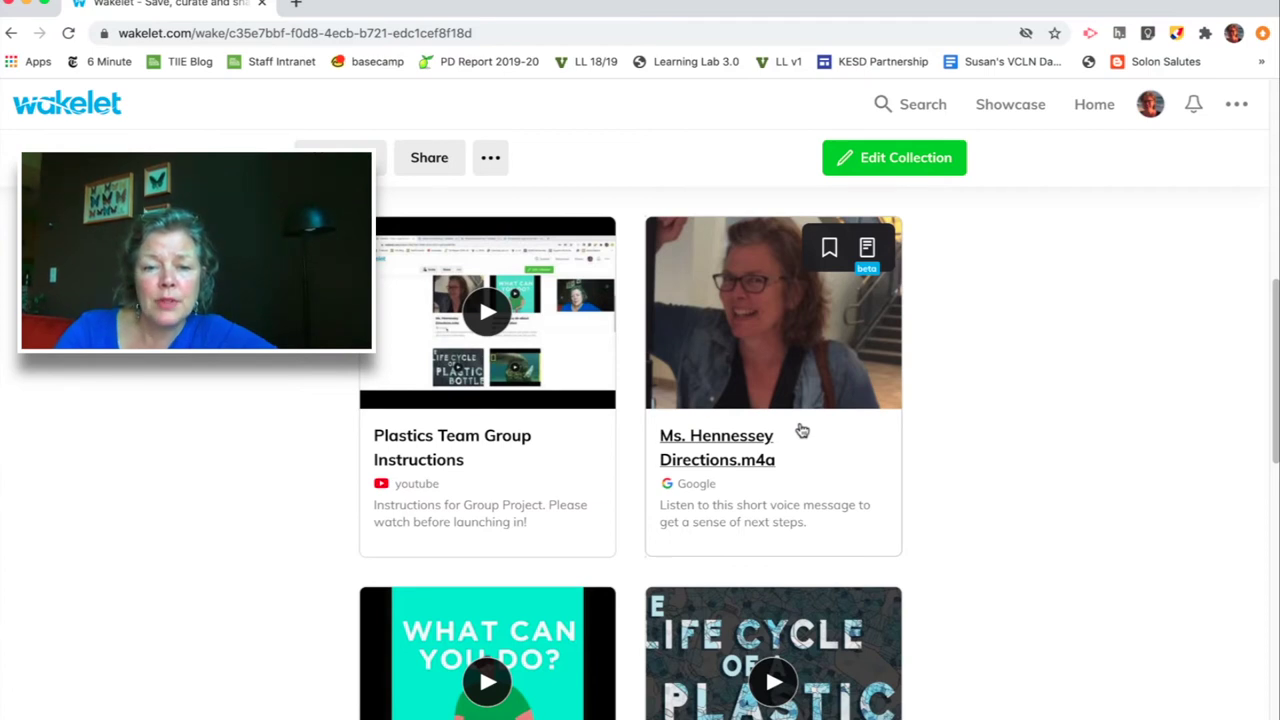
scroll(802, 430, down, 1)
scroll(812, 497, down, 2)
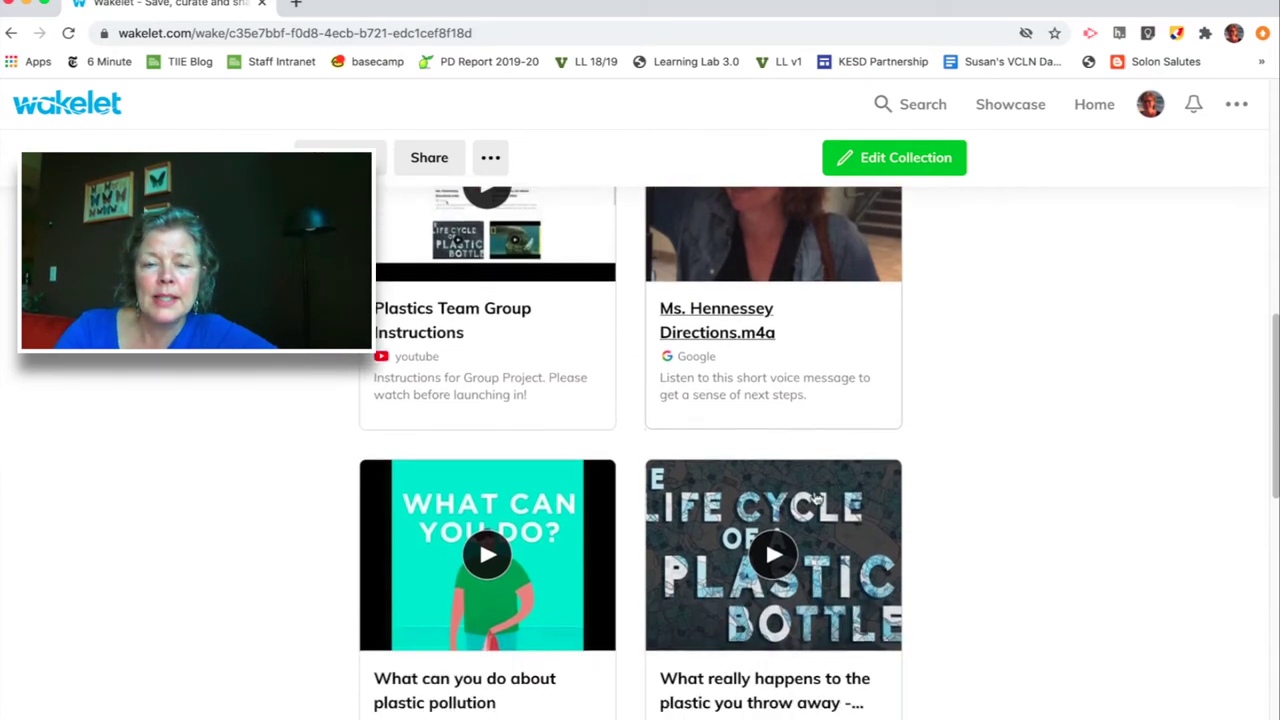
scroll(816, 497, down, 5)
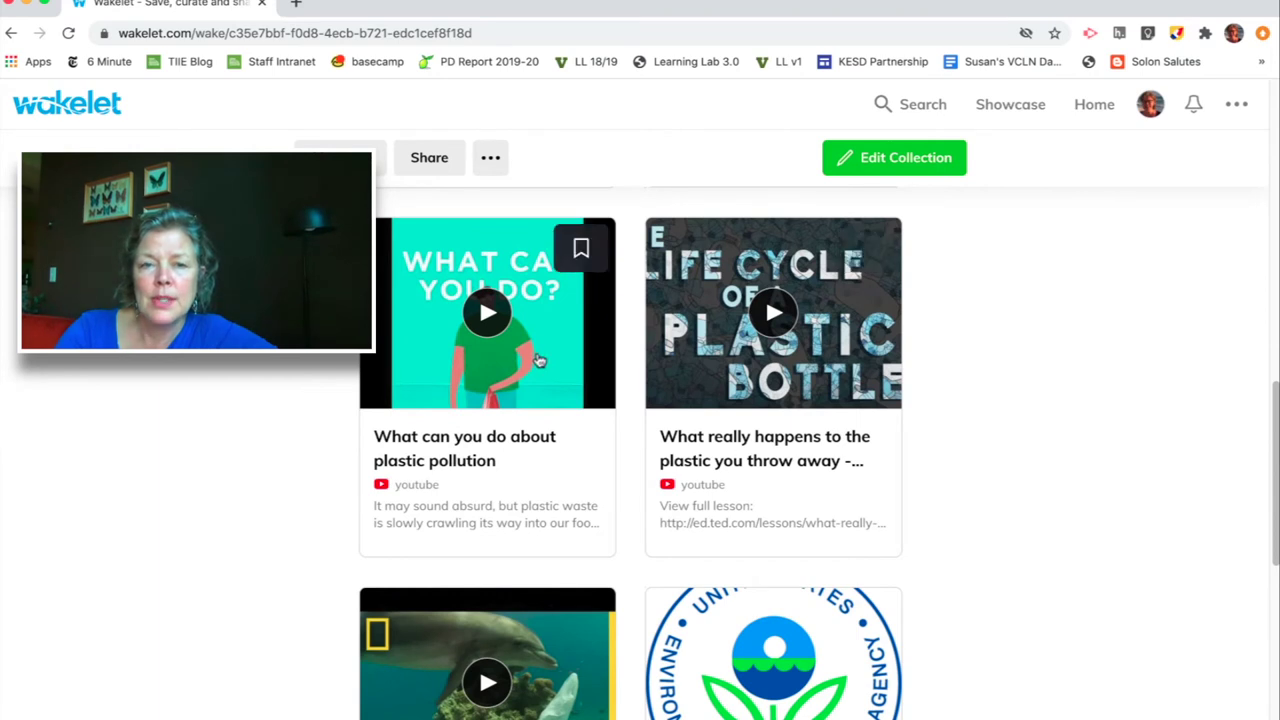
scroll(520, 700, down, 2)
scroll(511, 710, down, 3)
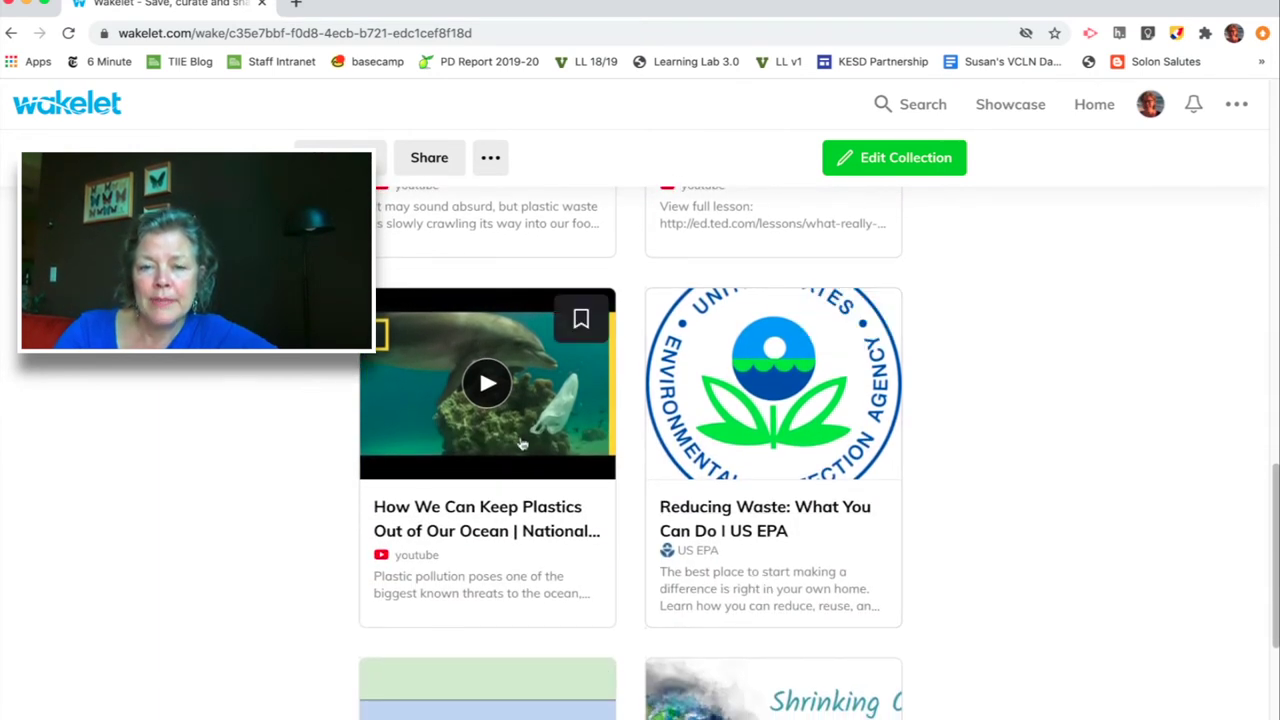
click(487, 510)
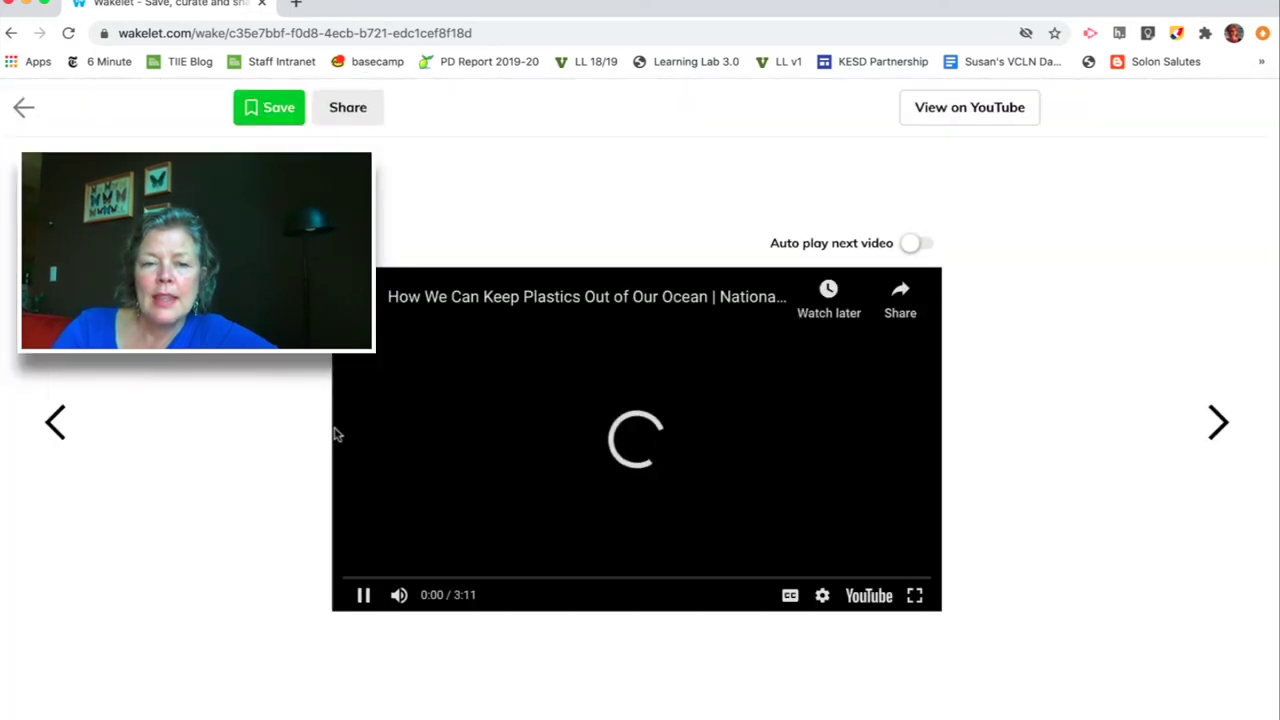
click(24, 107)
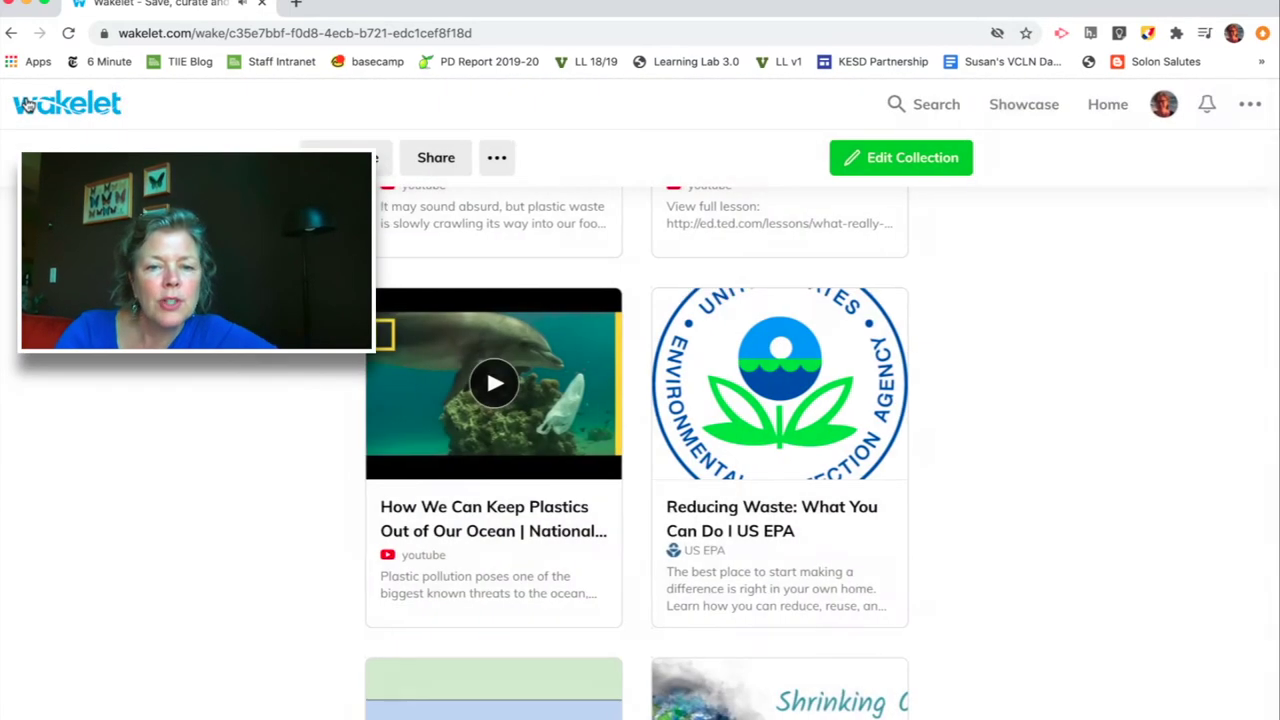
scroll(694, 483, down, 4)
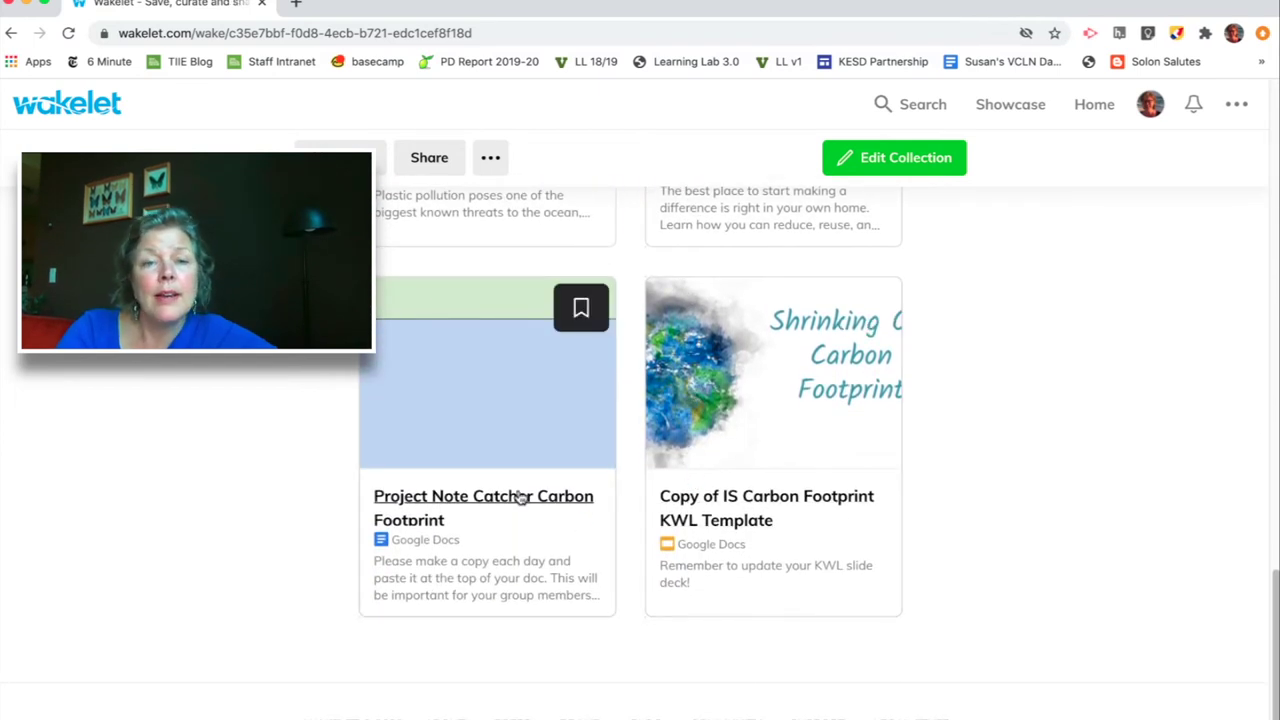
click(519, 496)
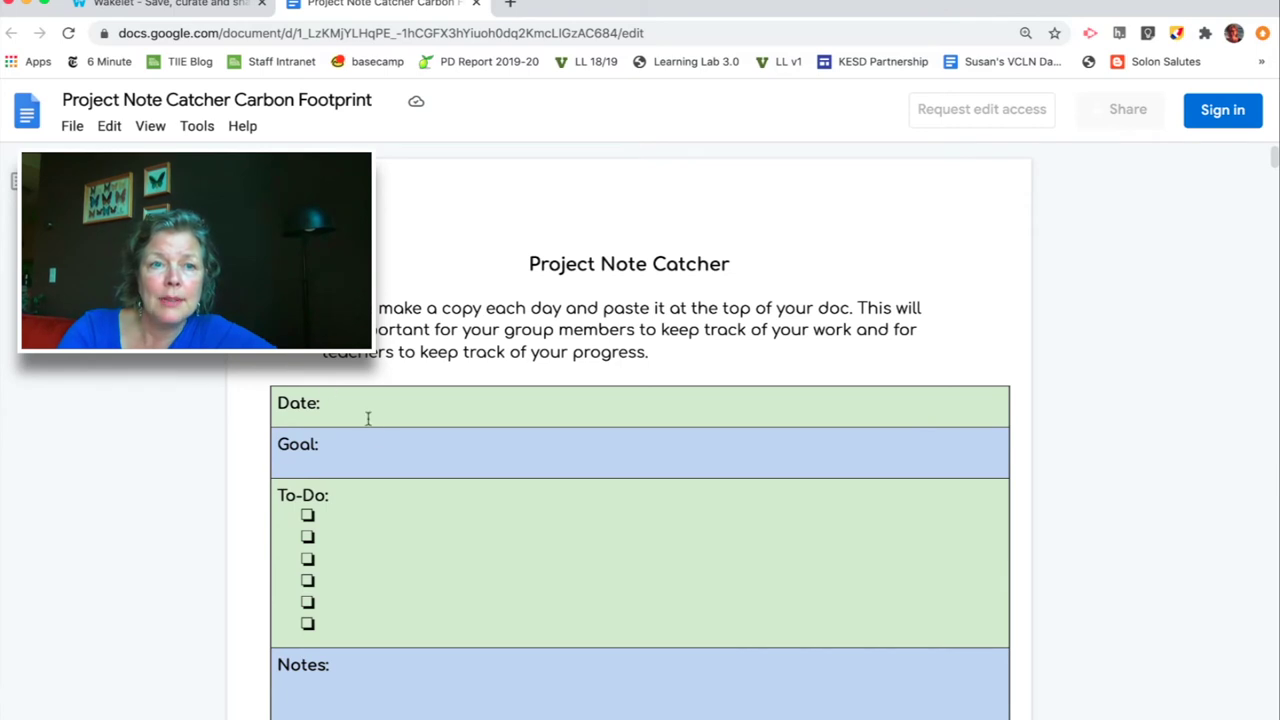
Skim the Project Note Catcher doc, then open the 'Copy of IS Carbon Footprint KWL Template' slides
scroll(381, 434, down, 3)
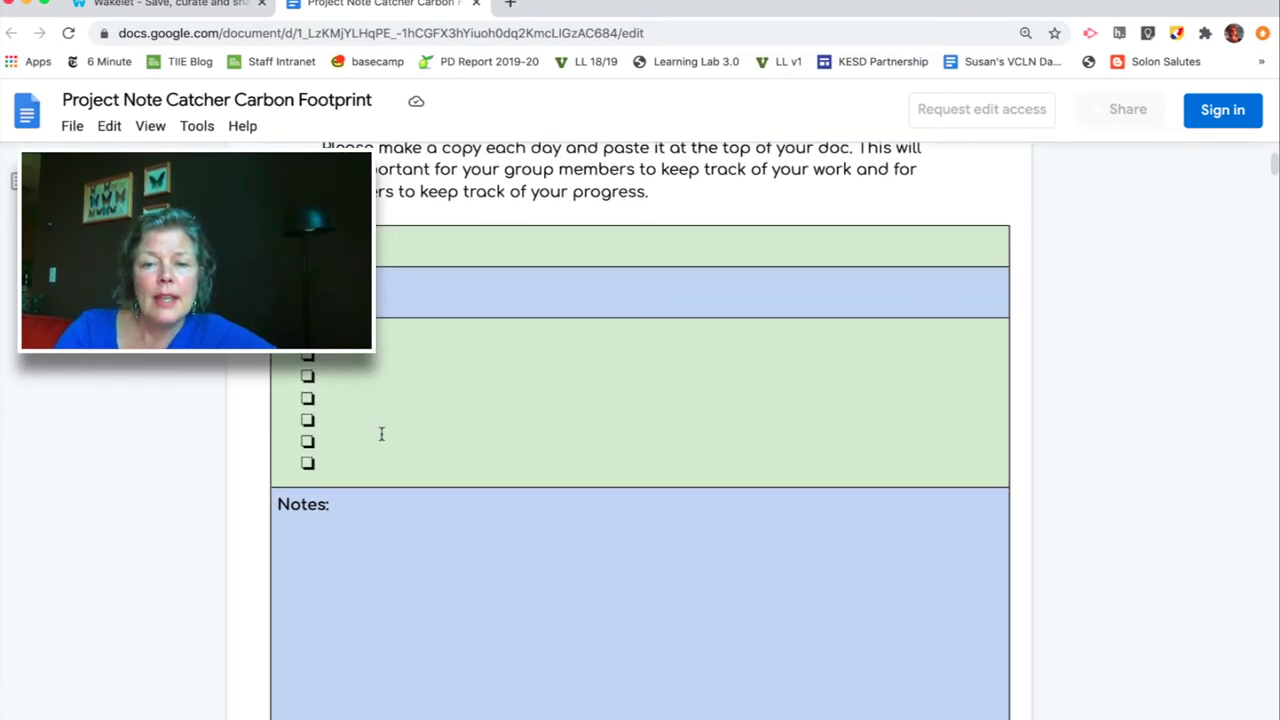
scroll(640, 430, up, 3)
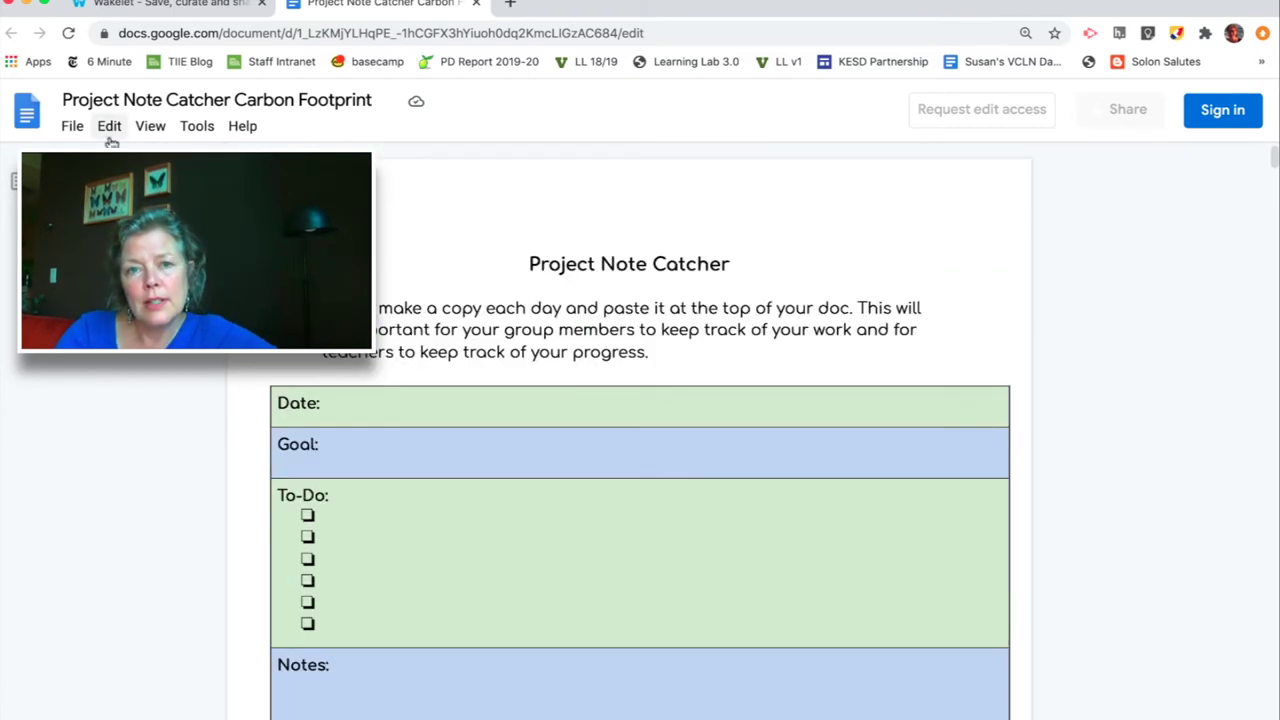
click(196, 7)
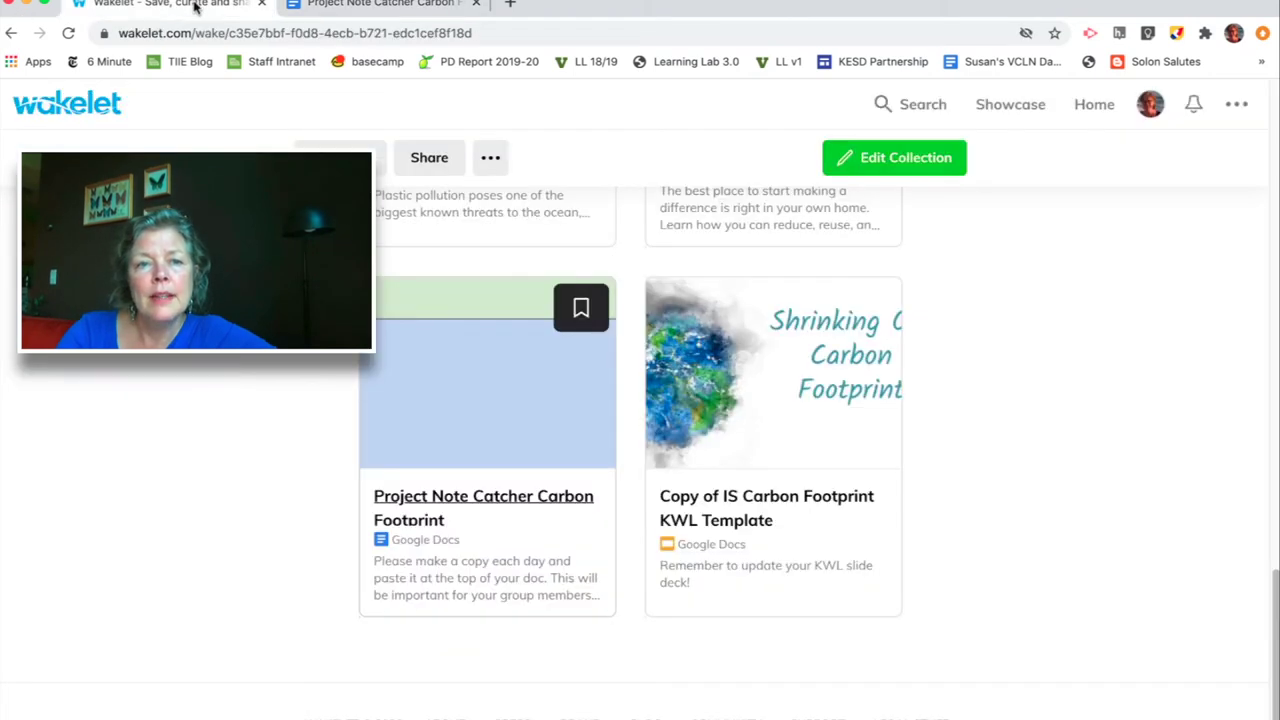
click(785, 503)
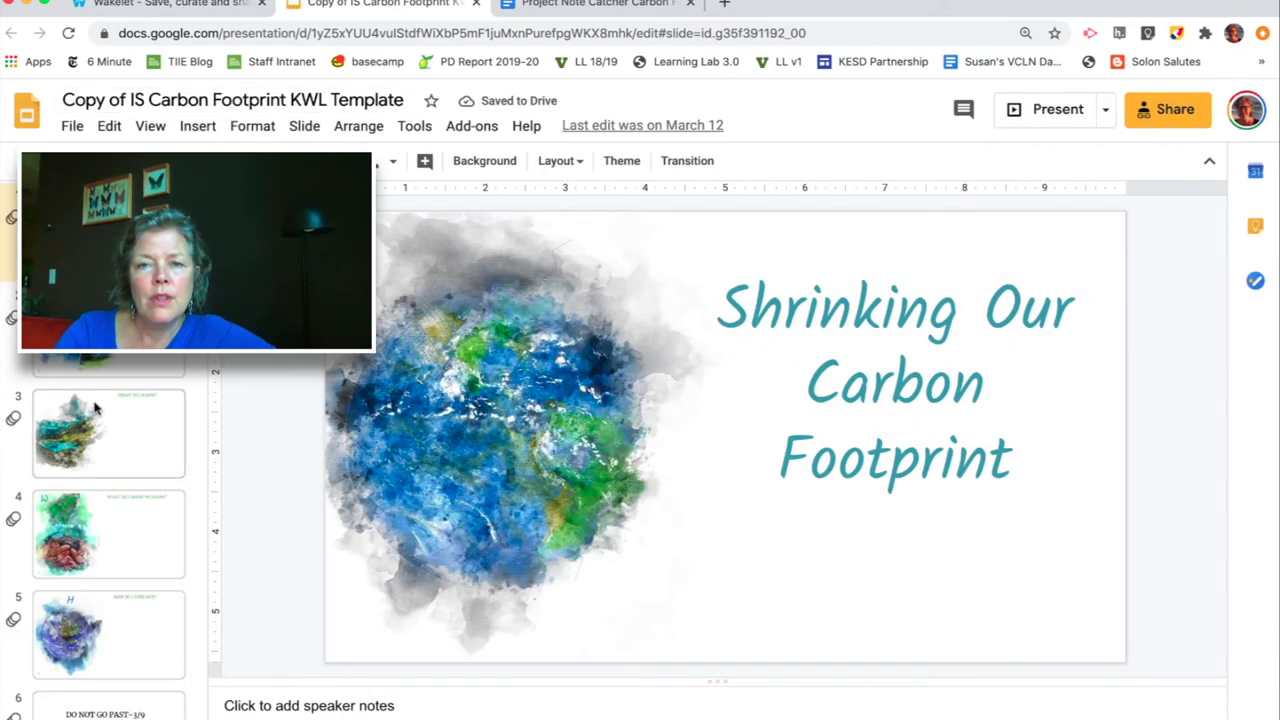
Page through Carbon Footprint KWL slides 2 to 7, then bring up the Plastics collection's share options
click(115, 366)
click(124, 440)
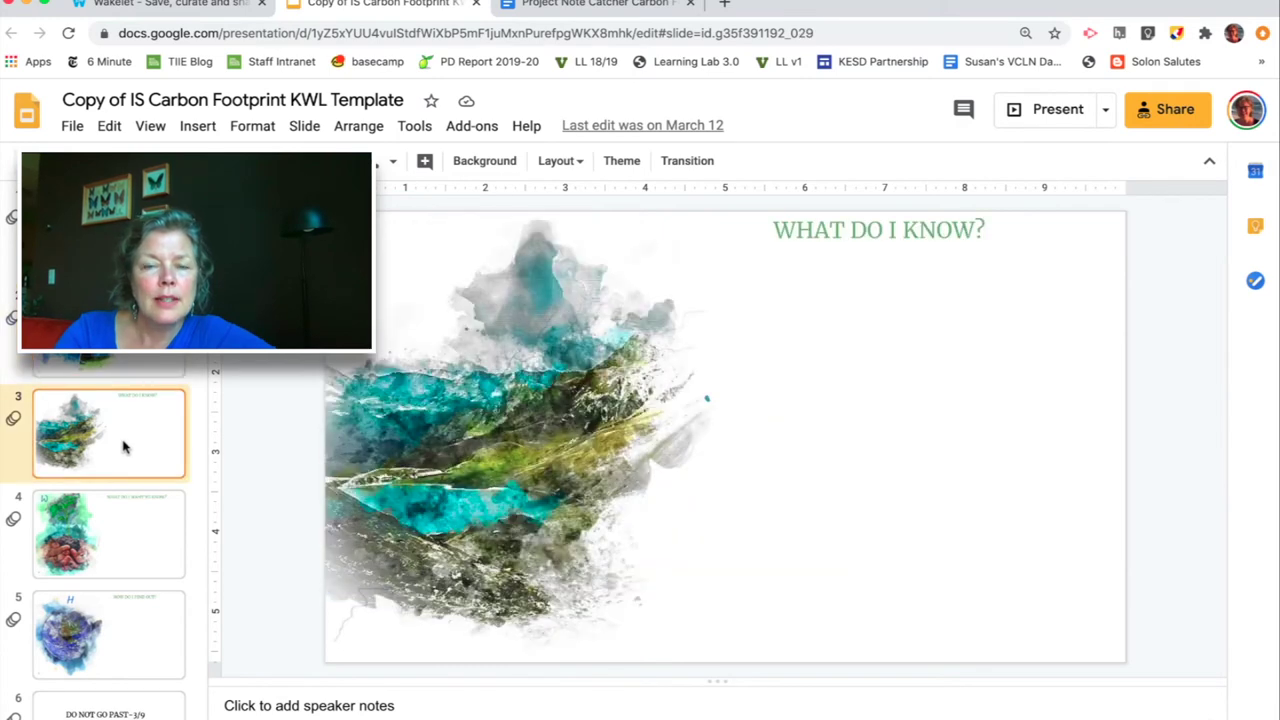
click(138, 520)
scroll(138, 523, down, 2)
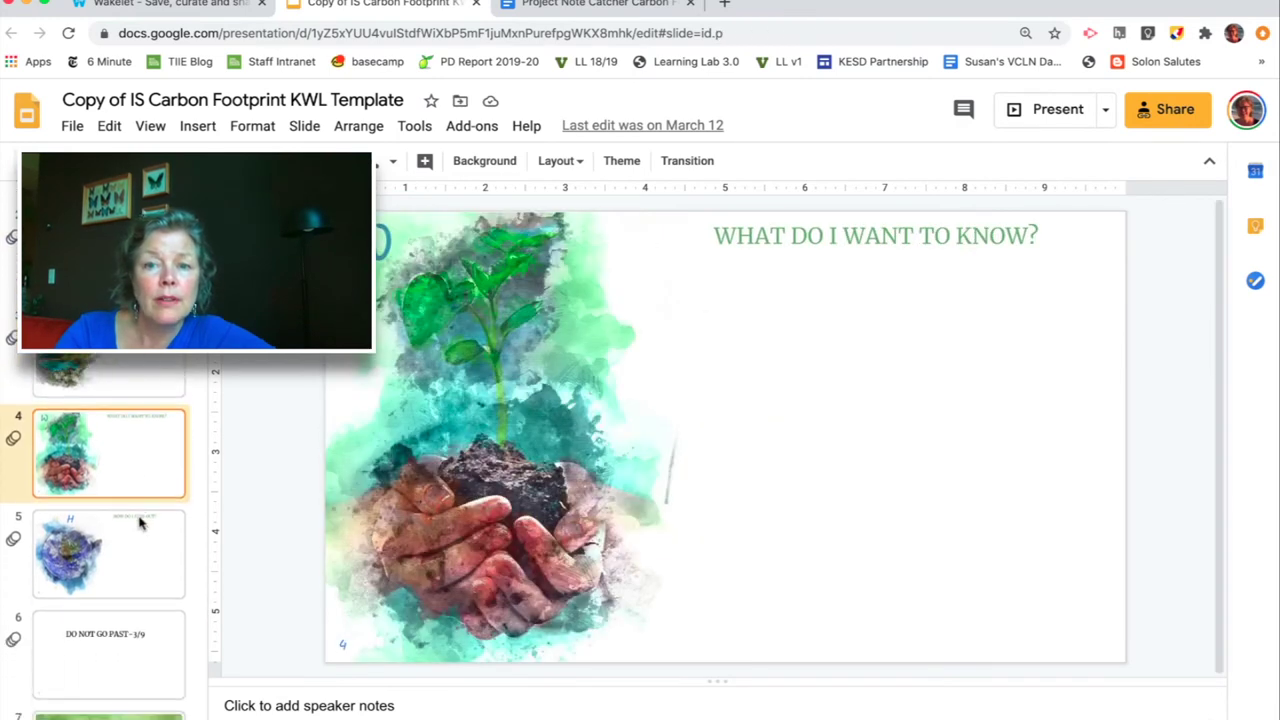
click(142, 571)
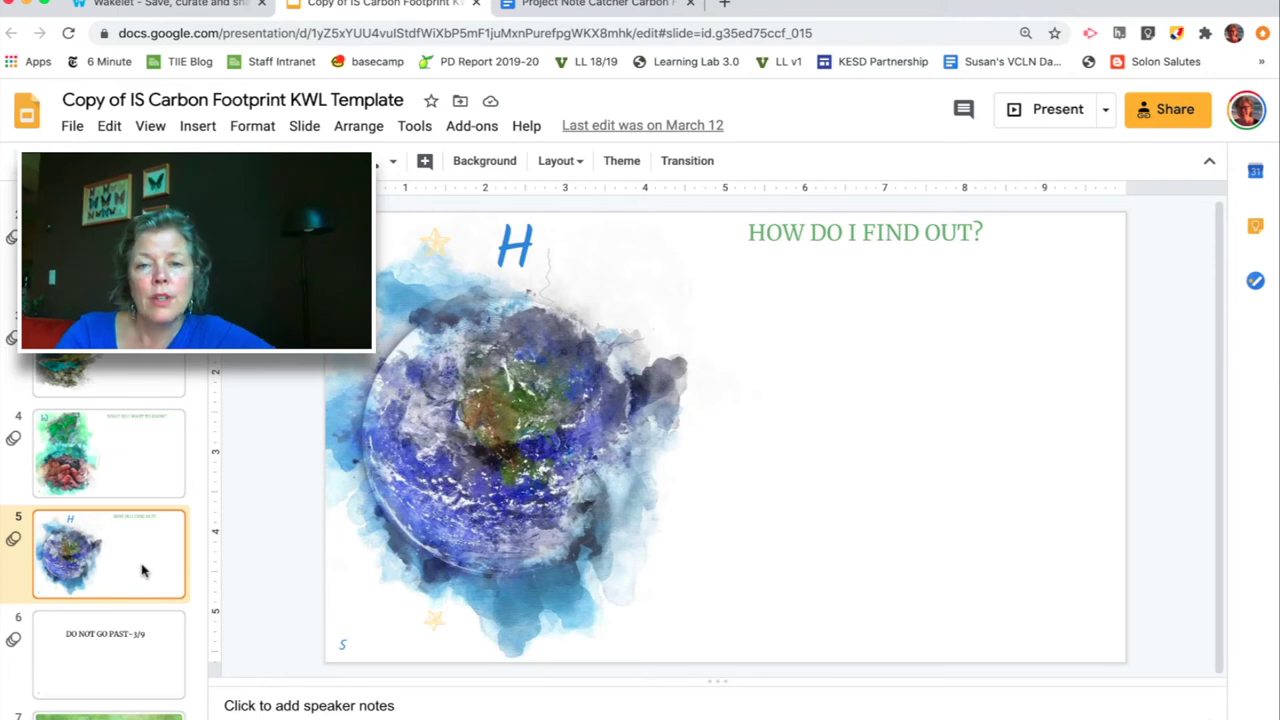
scroll(142, 571, down, 5)
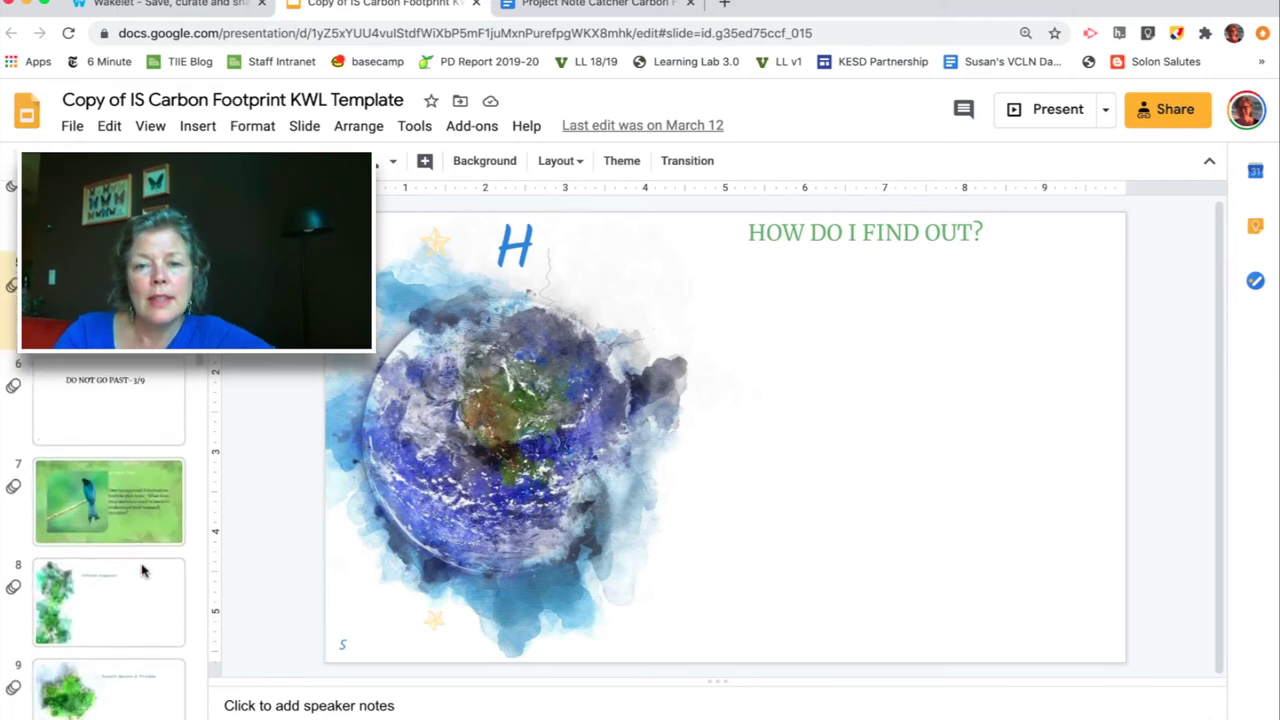
scroll(142, 571, up, 1)
click(140, 380)
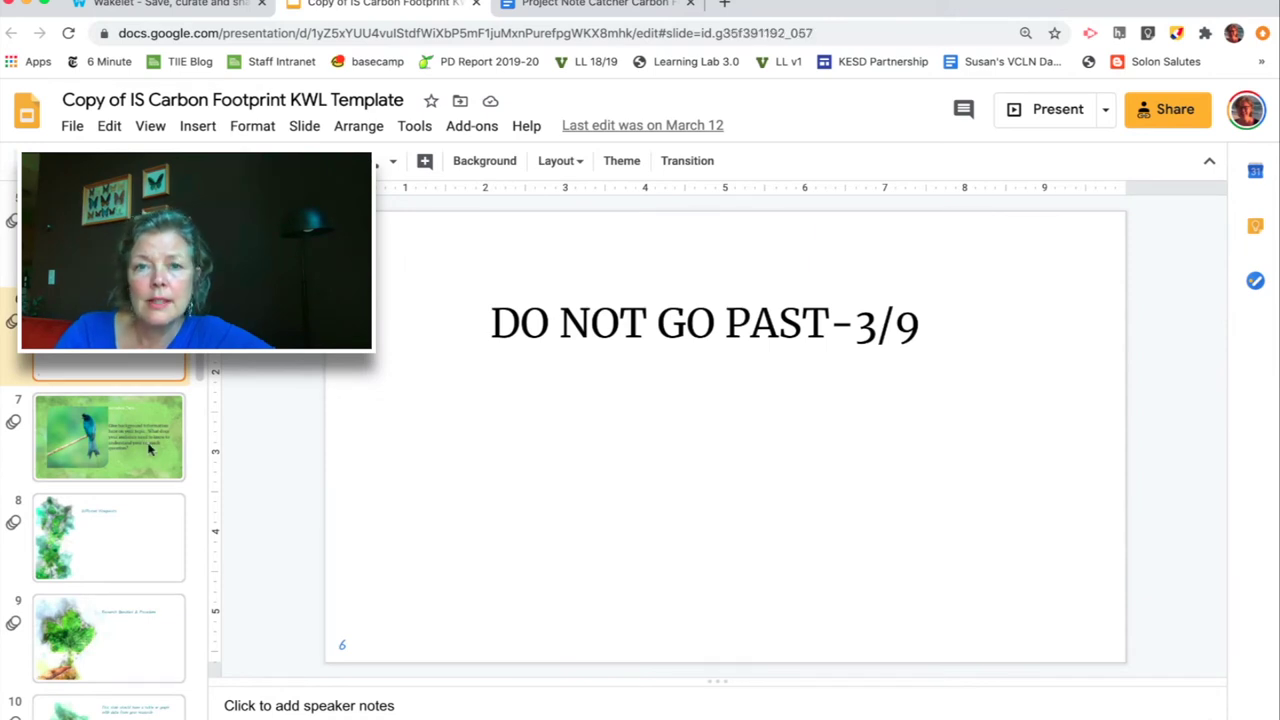
click(150, 449)
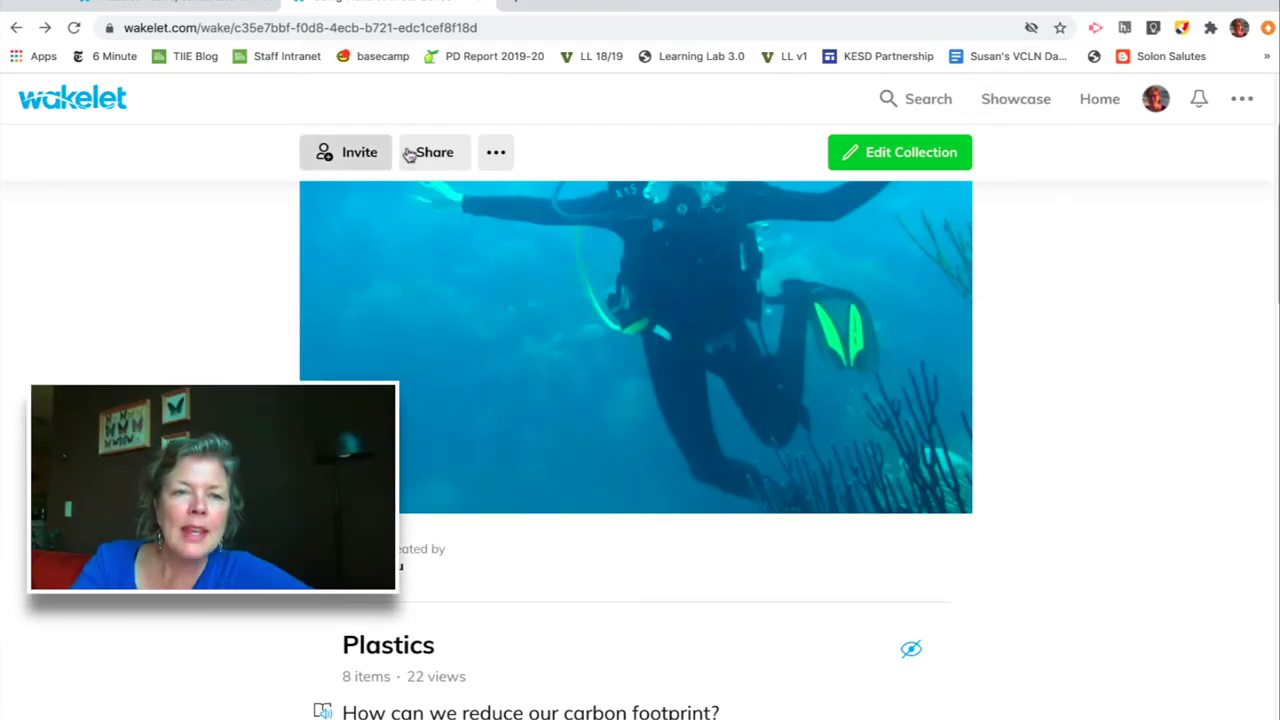
click(437, 155)
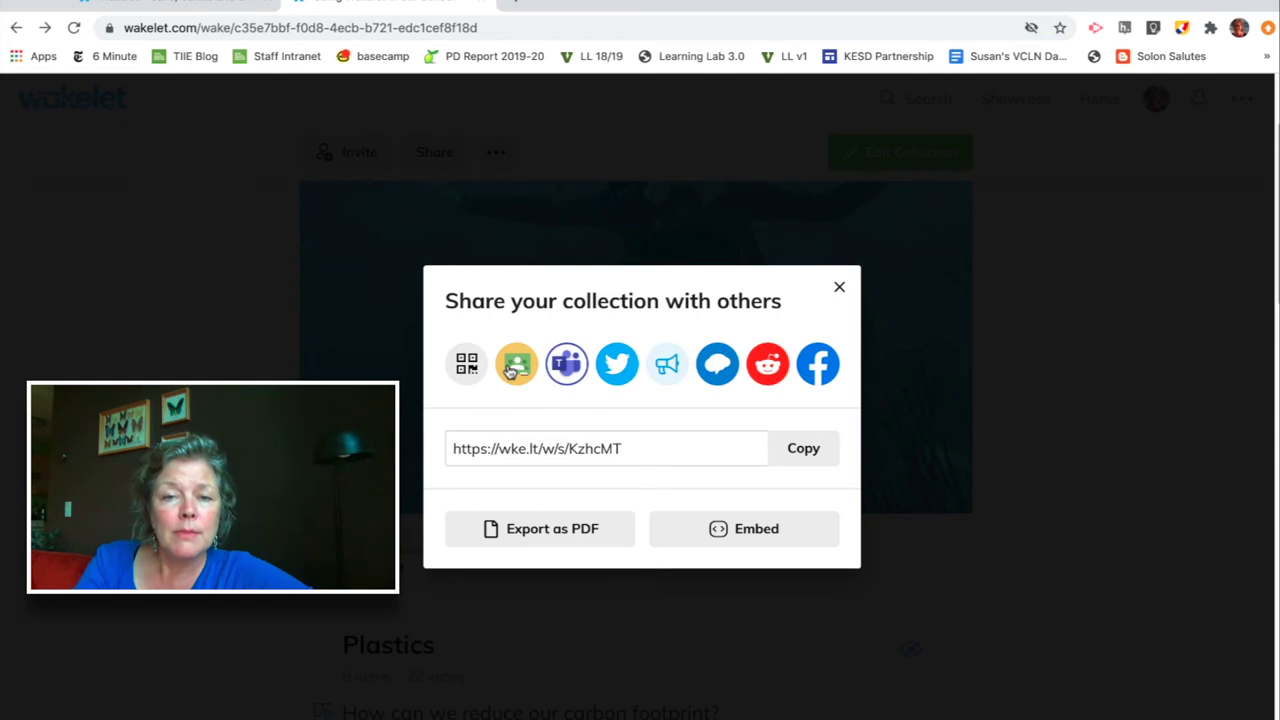
Select the collection's share link, dismiss the sharing options, and bring up Invite Contributors
drag(636, 444, 458, 437)
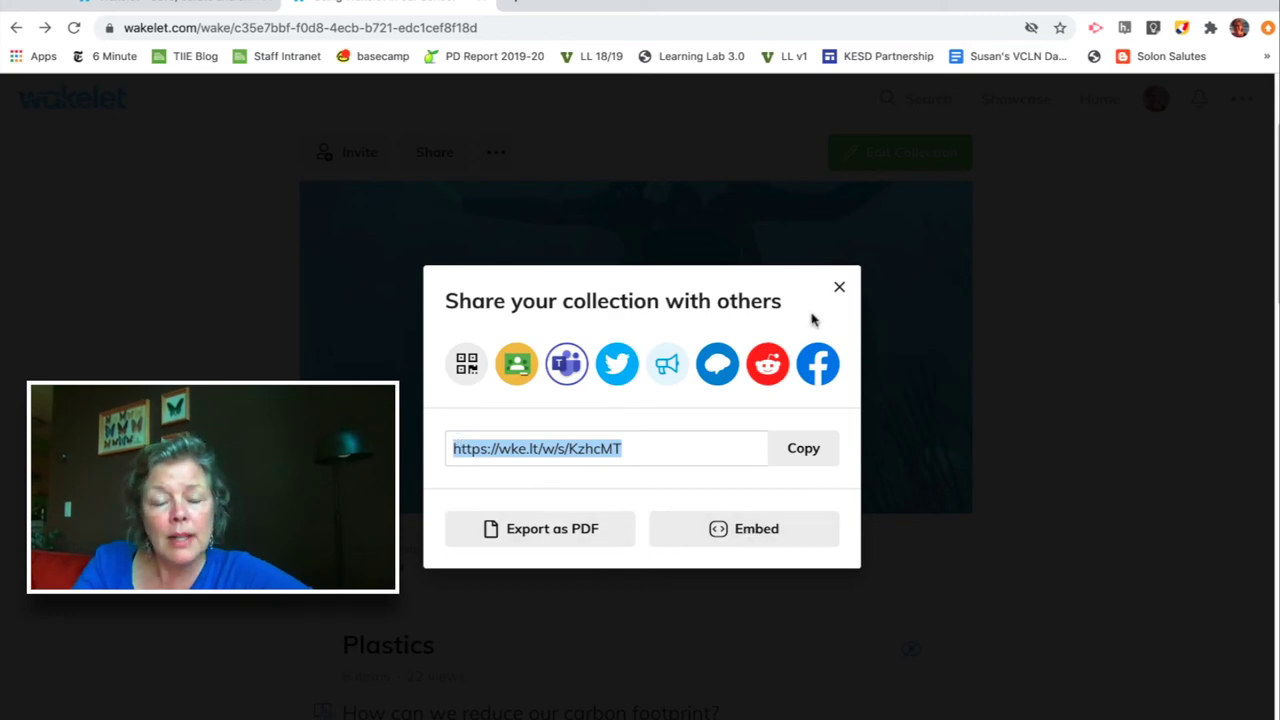
click(840, 290)
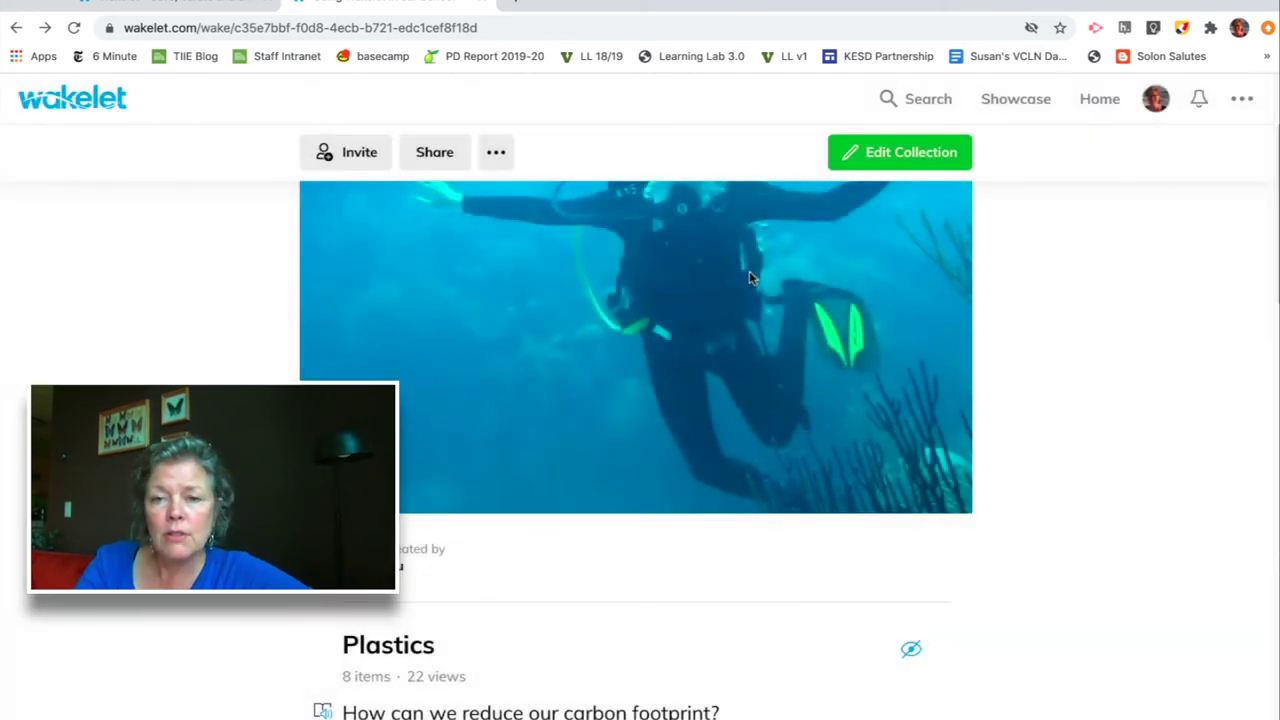
click(330, 153)
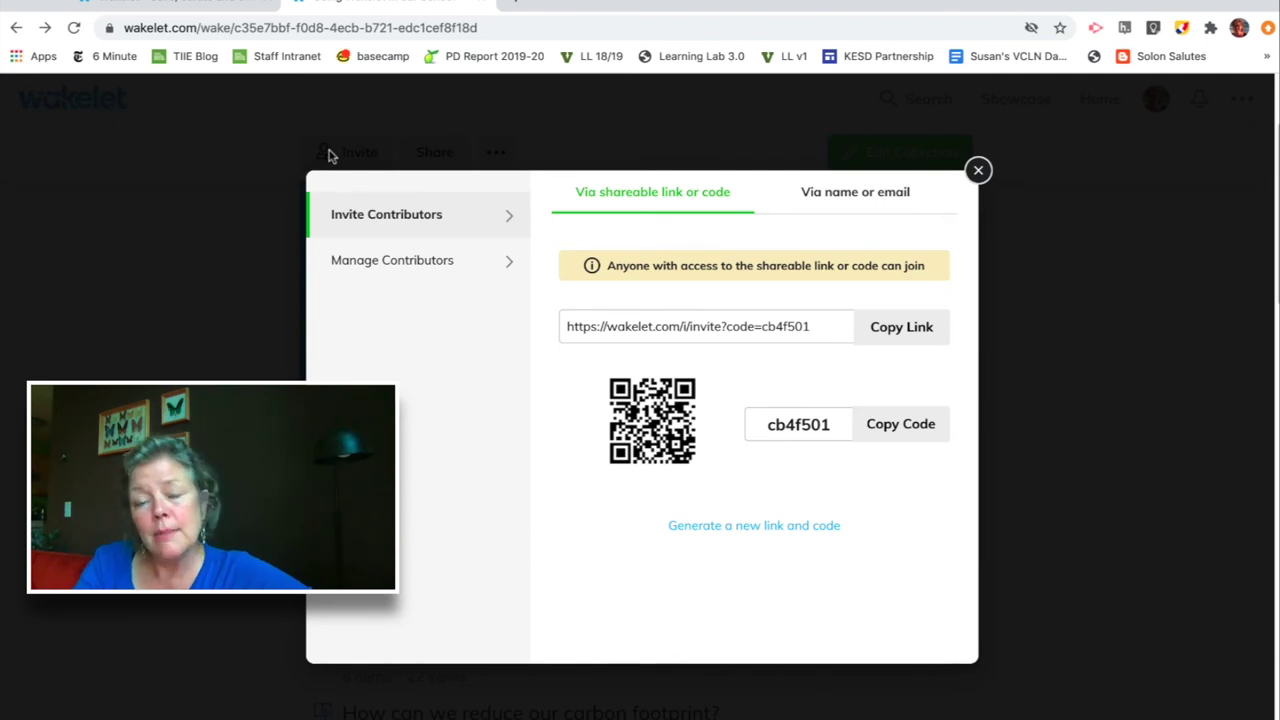